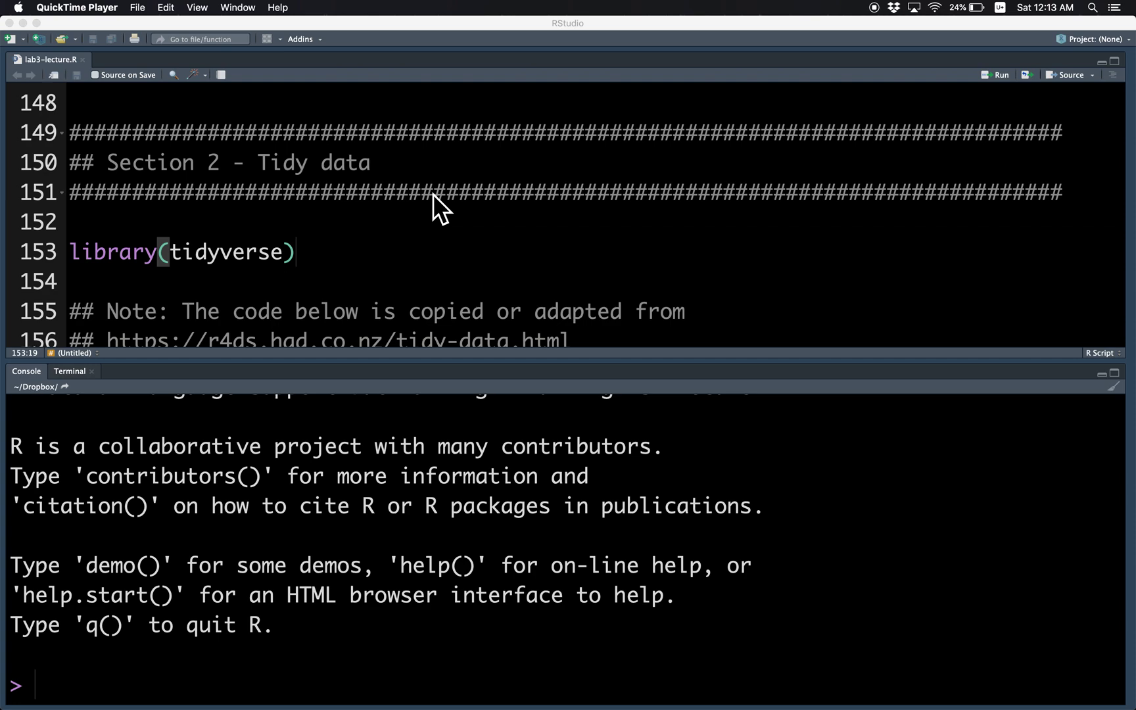
Step: Run library(tidyverse) on line 153 to attach the tidyverse packages
left_click(390, 255)
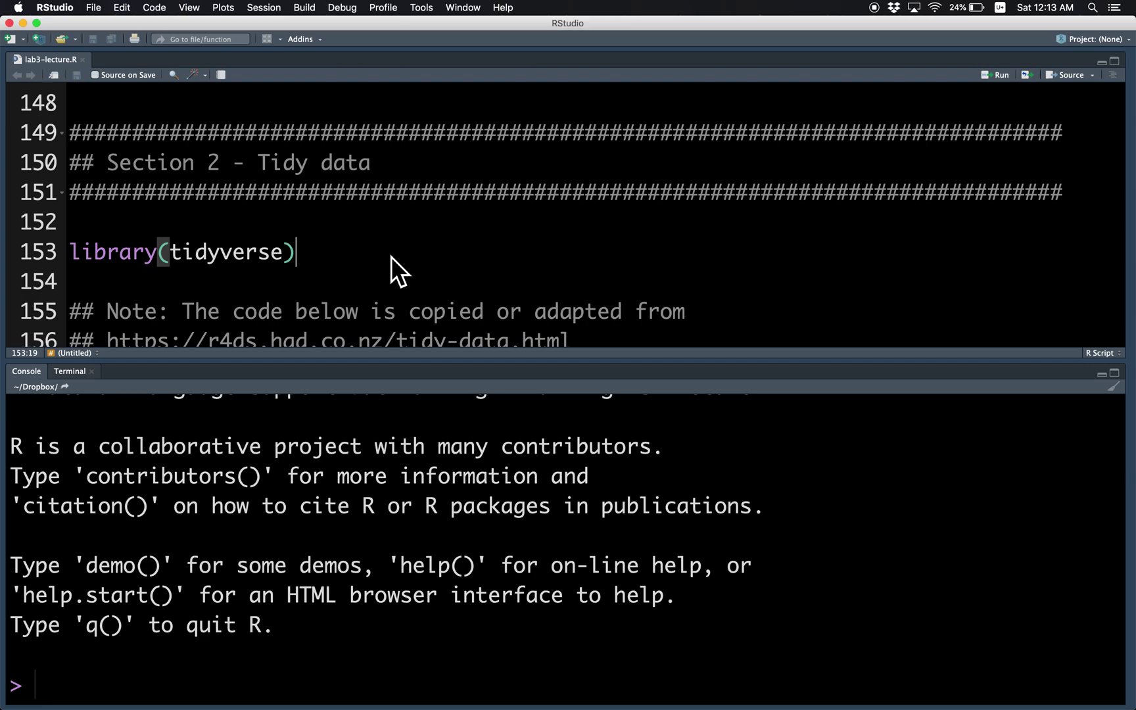
key("super+Return")
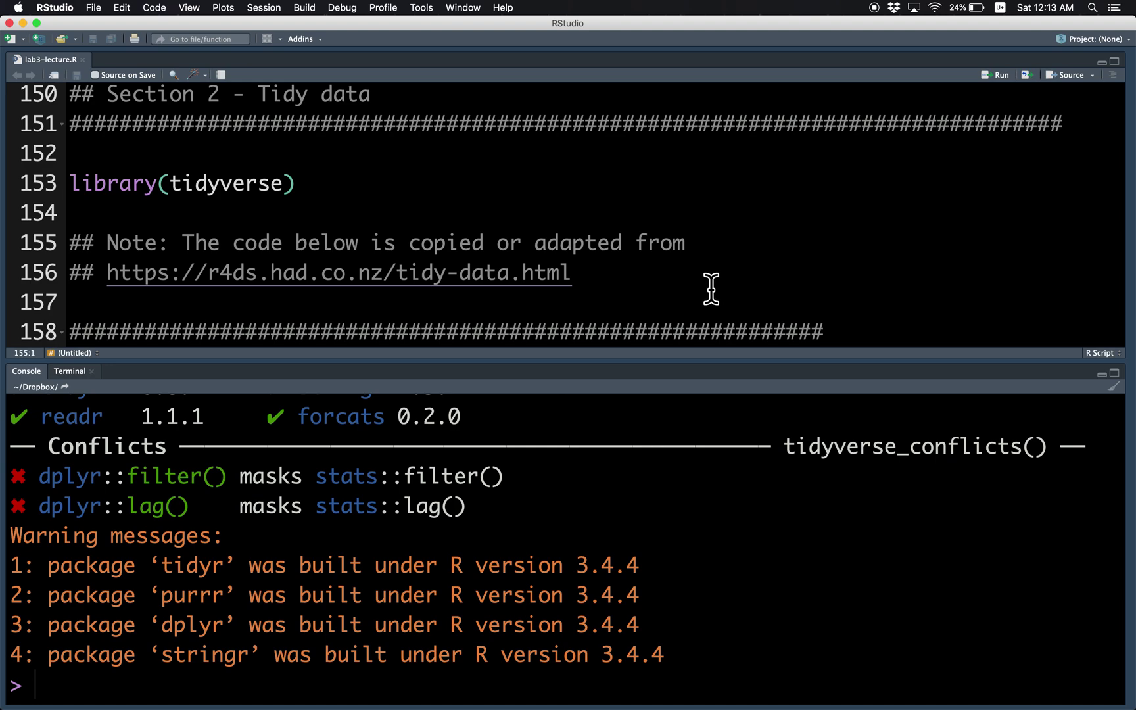
scroll(710, 288, "down", 1)
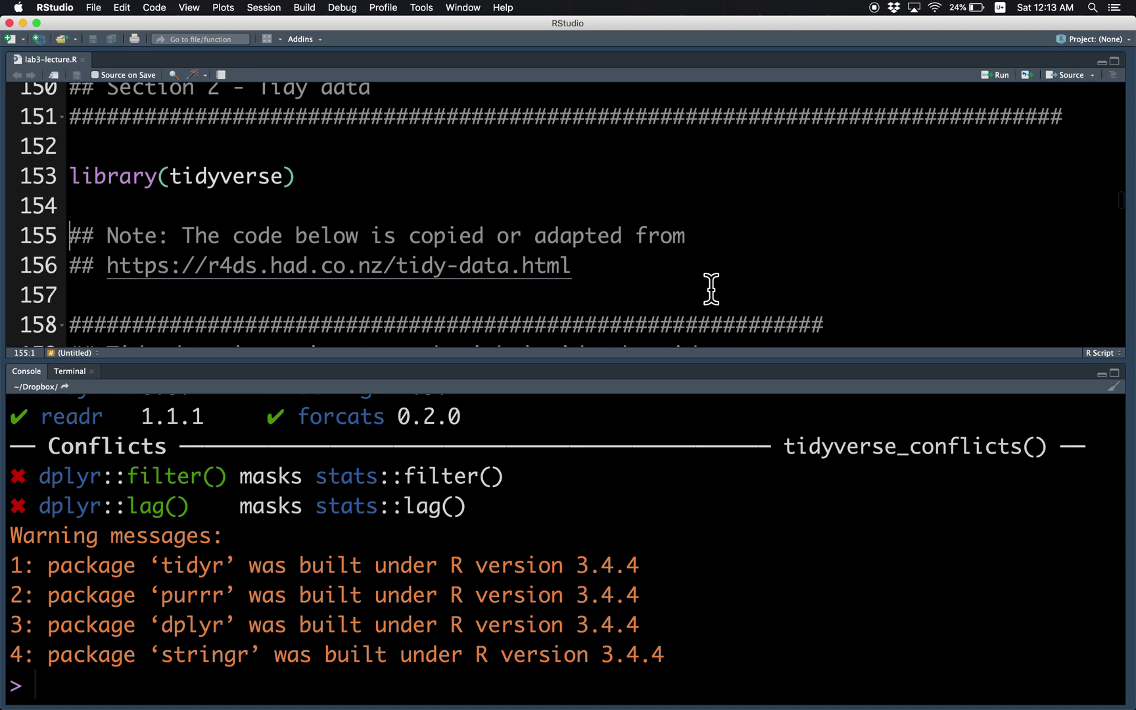
scroll(710, 287, "down", 1)
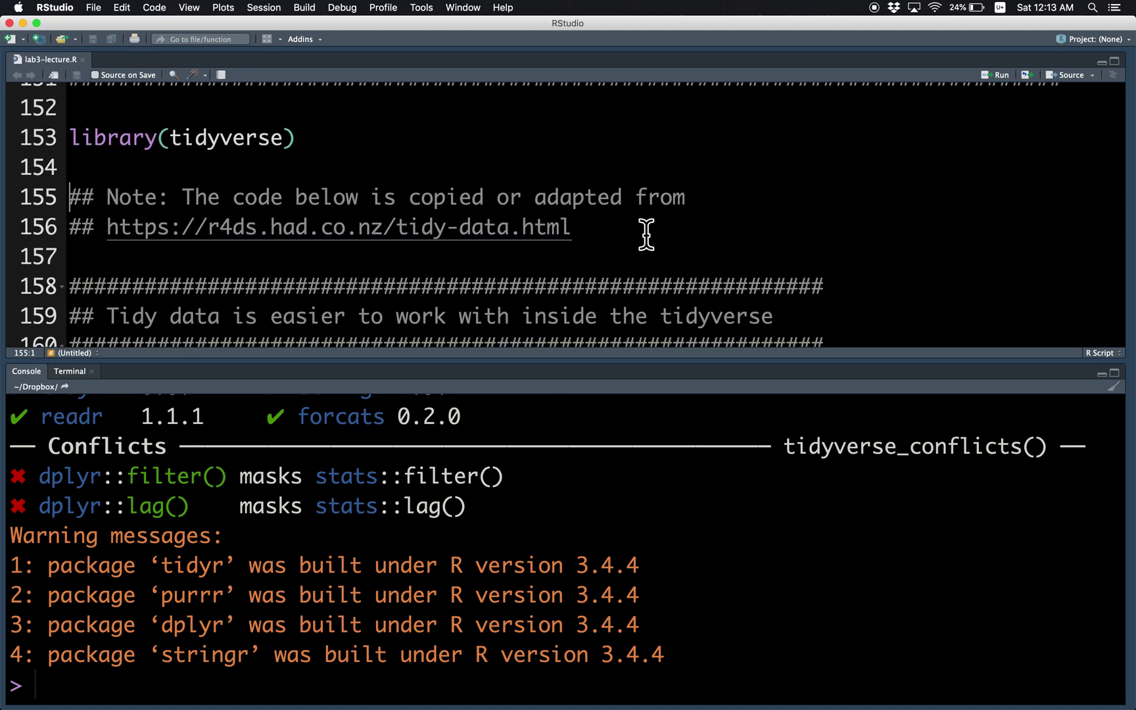
scroll(645, 234, "down", 2)
scroll(645, 235, "down", 1)
scroll(645, 235, "down", 1)
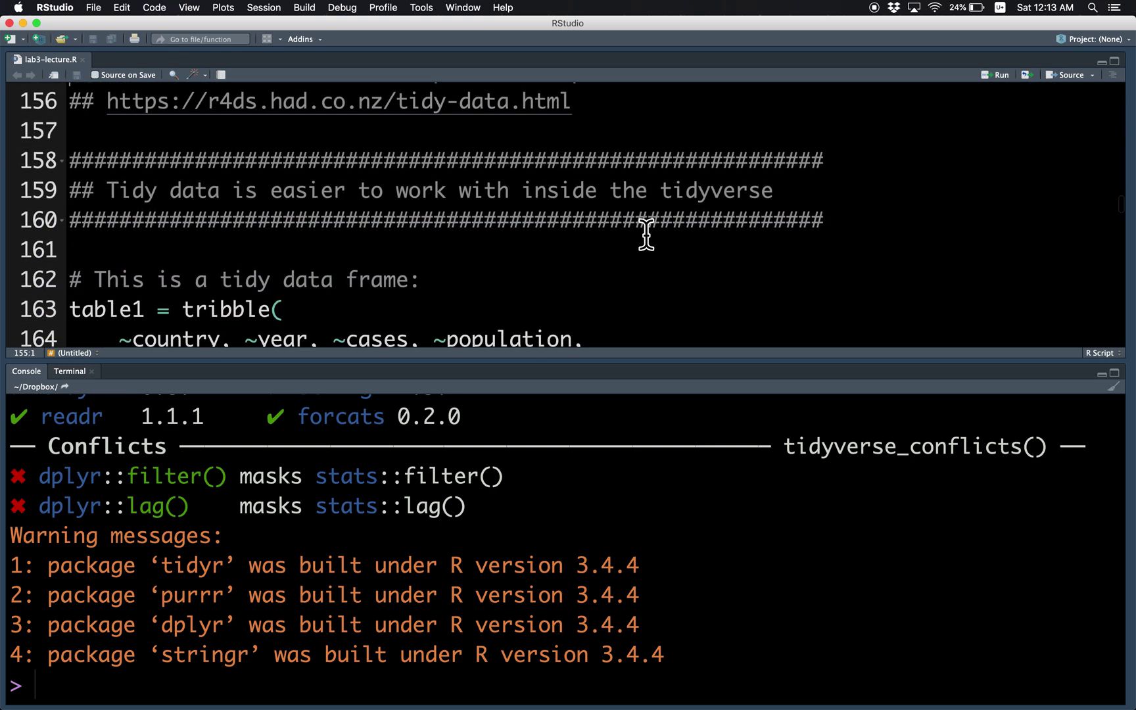
scroll(646, 235, "down", 1)
Step: Create the table1 tibble with the tribble and print it in the console
left_click(640, 299)
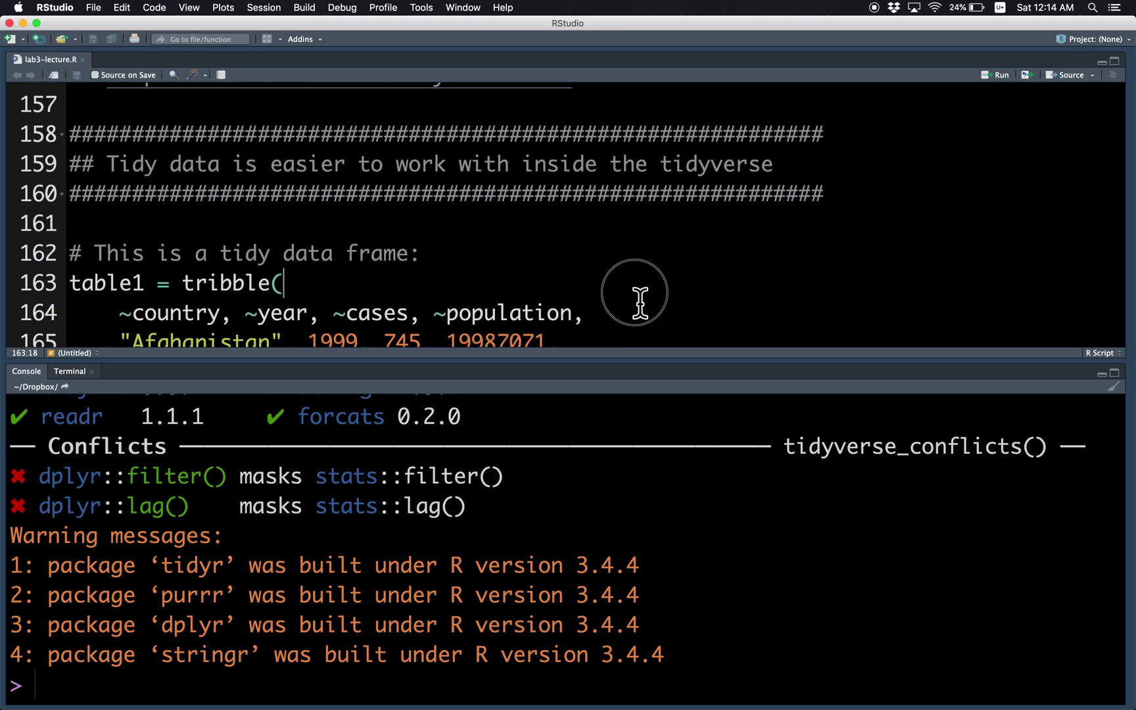
key("ctrl+Return")
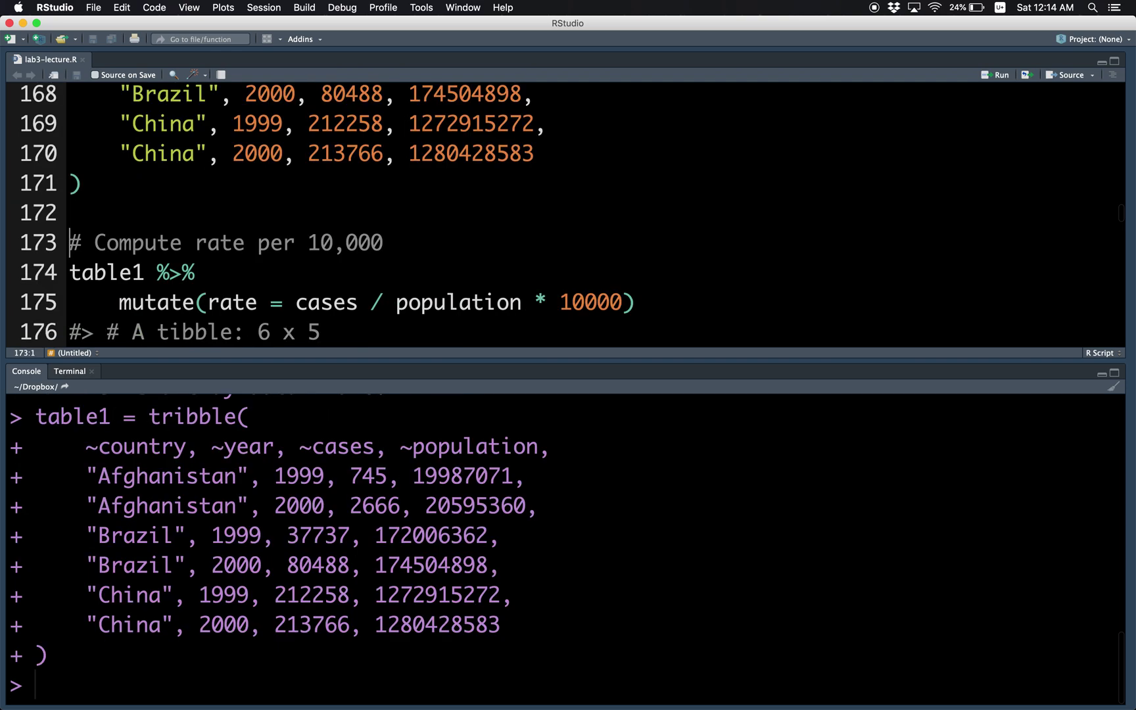
key("Up")
type("table1")
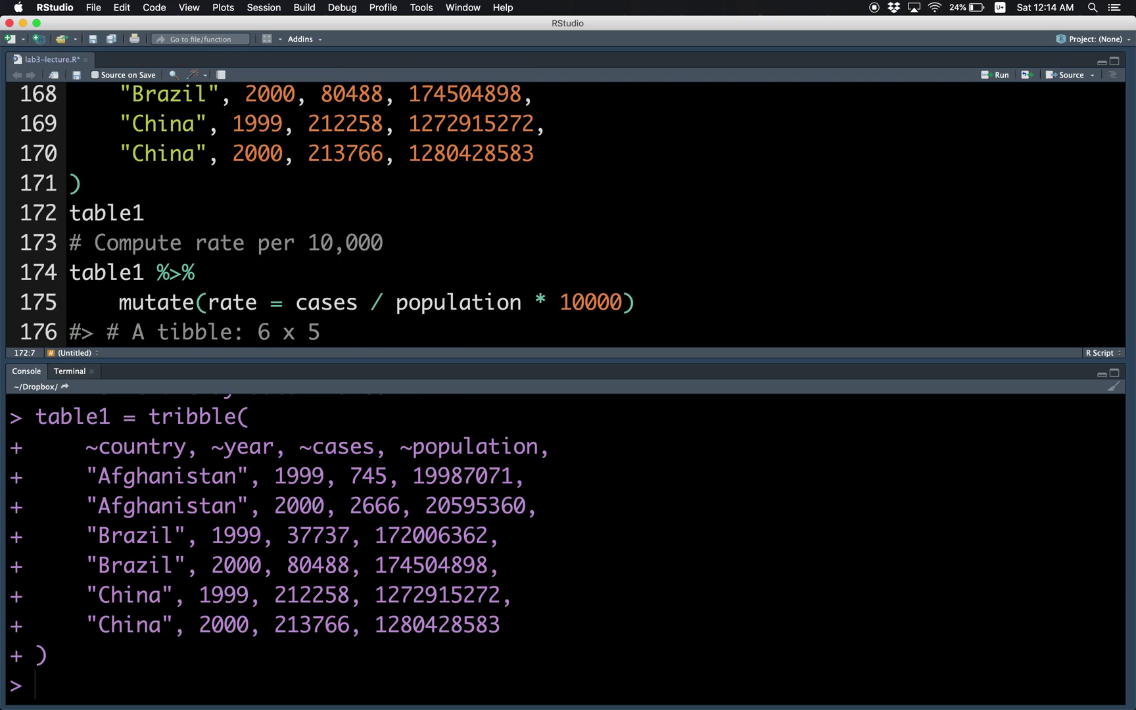
key("Return")
key("Down")
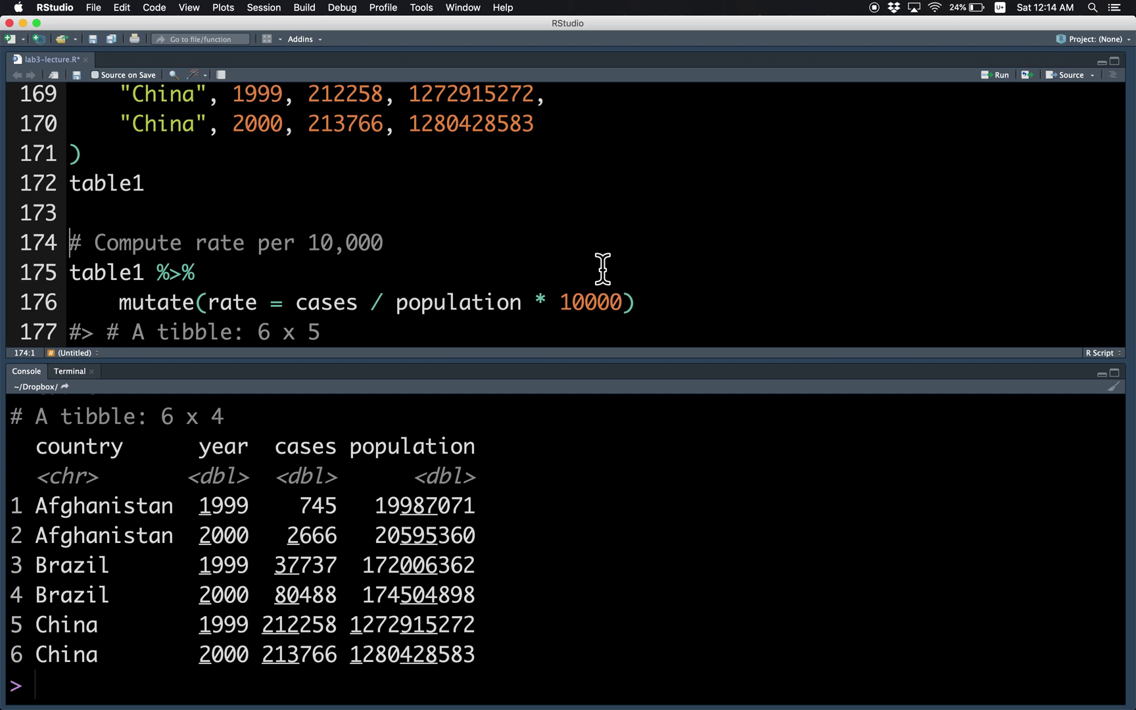
Step: Compute table1's rate per 10,000 and the total cases per year with count(year, wt = cases)
key("Down")
key("super+Return")
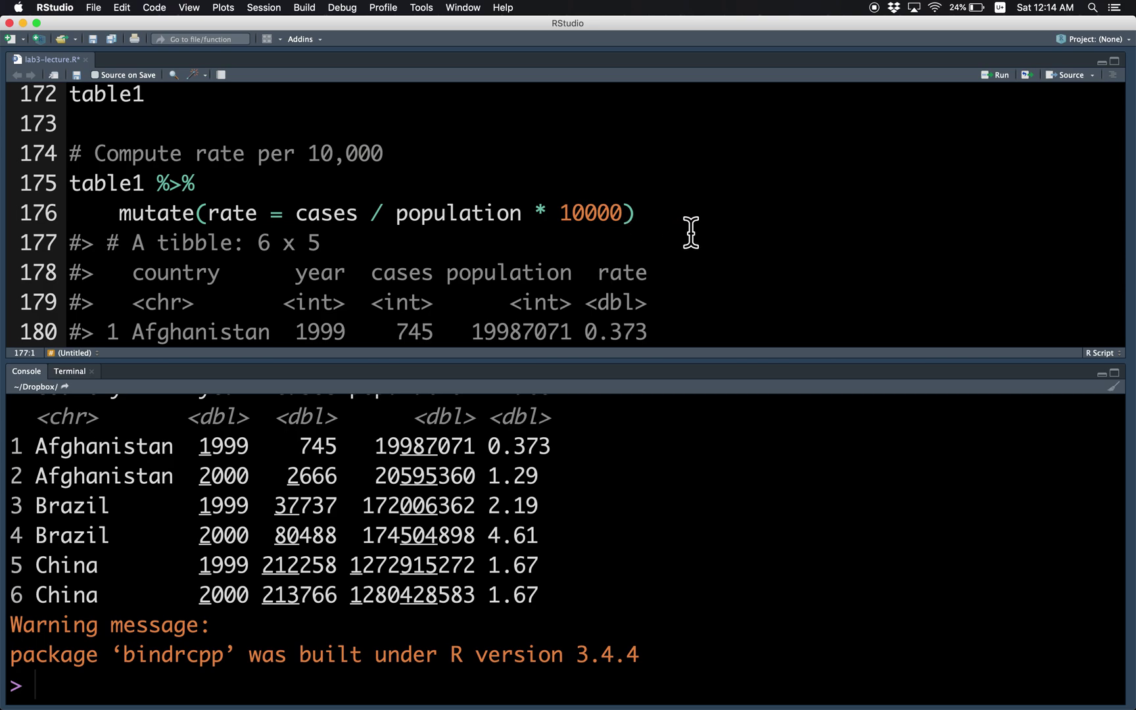
scroll(686, 237, "down", 2)
scroll(686, 238, "down", 2)
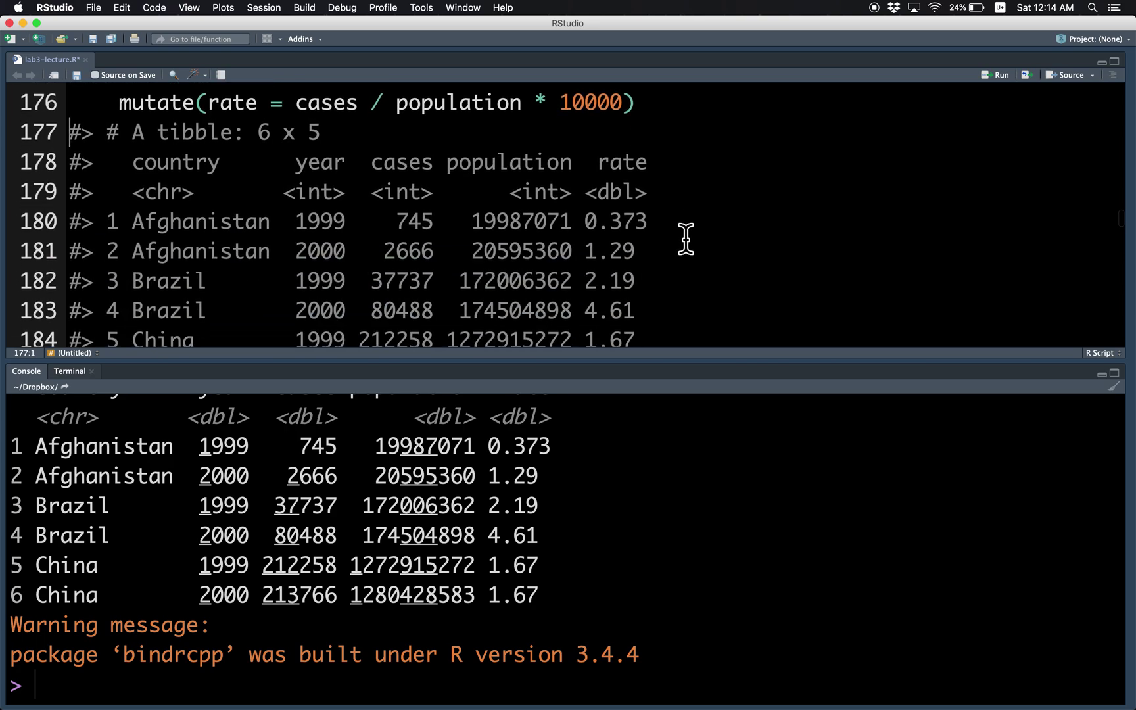
scroll(686, 238, "down", 2)
scroll(685, 238, "down", 3)
scroll(685, 241, "down", 1)
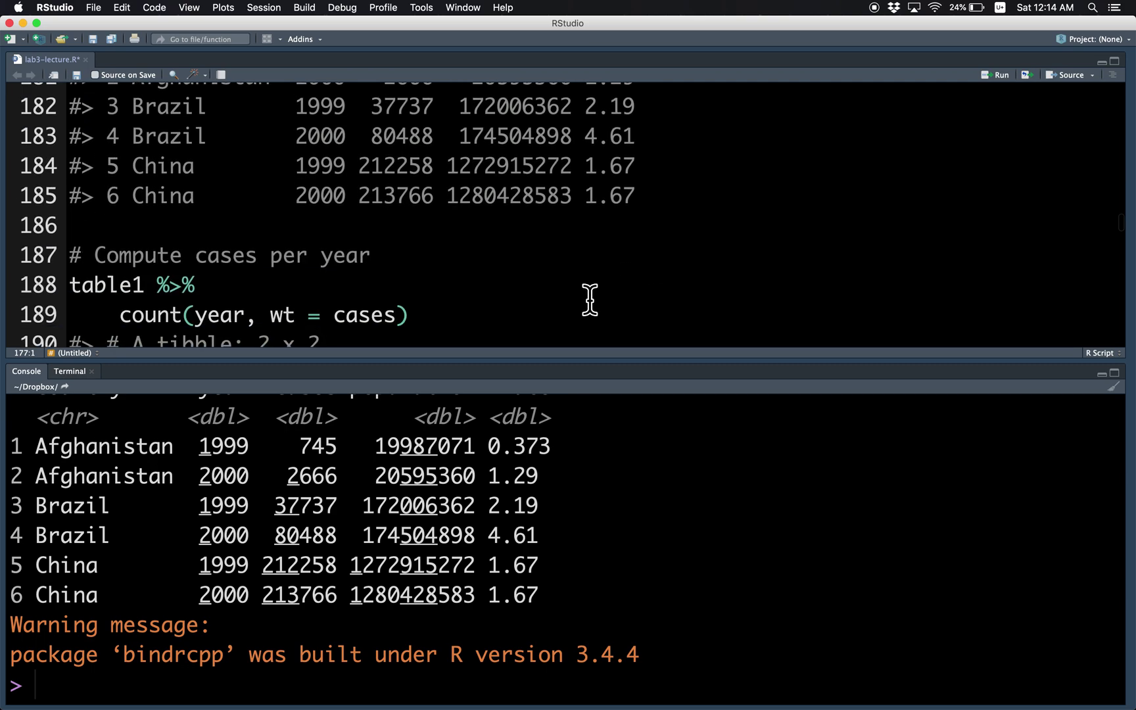
left_click(526, 293)
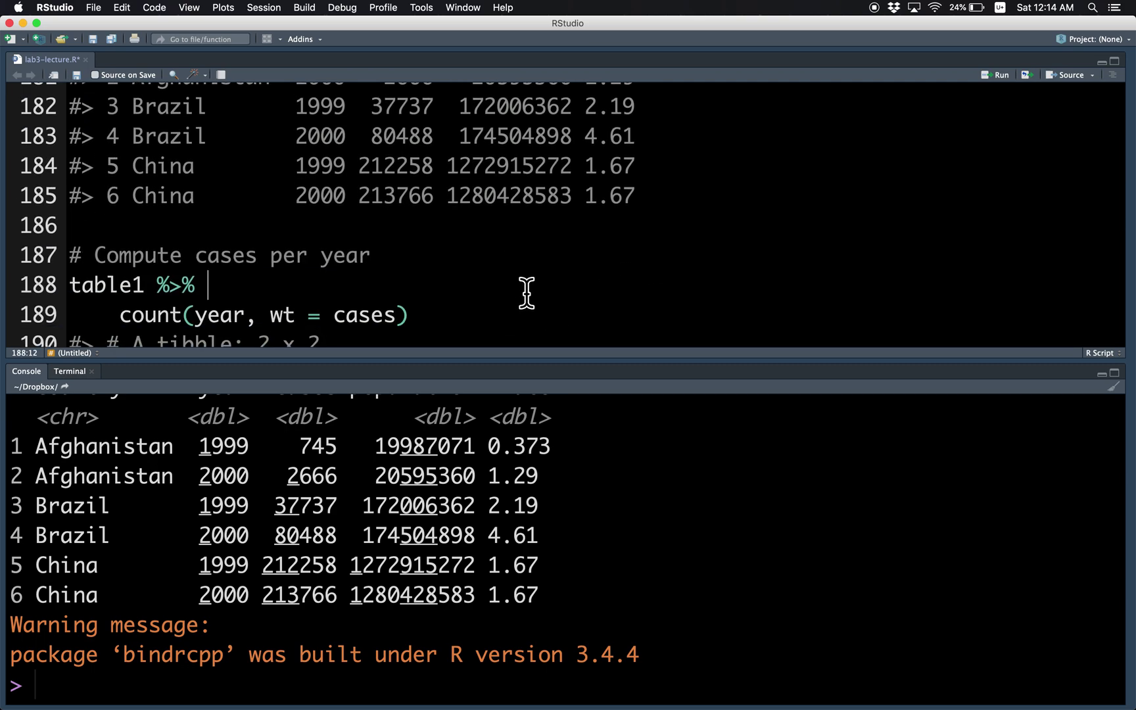
key("ctrl+Return")
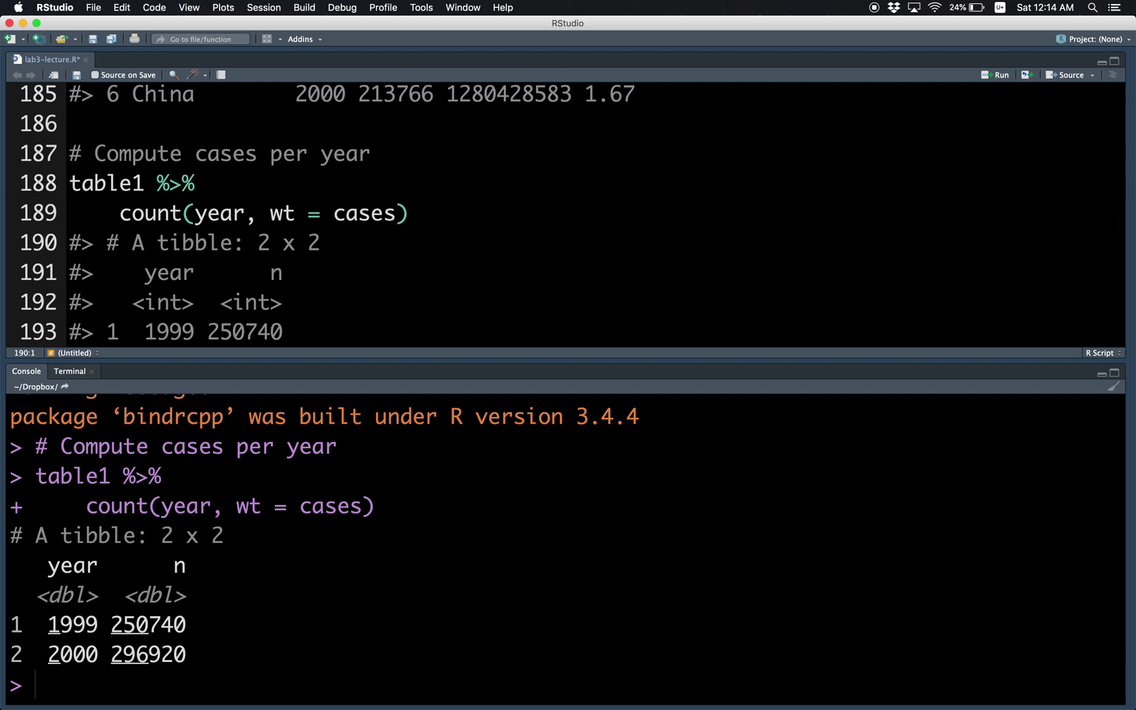
scroll(568, 213, "down", 2)
scroll(568, 213, "down", 1)
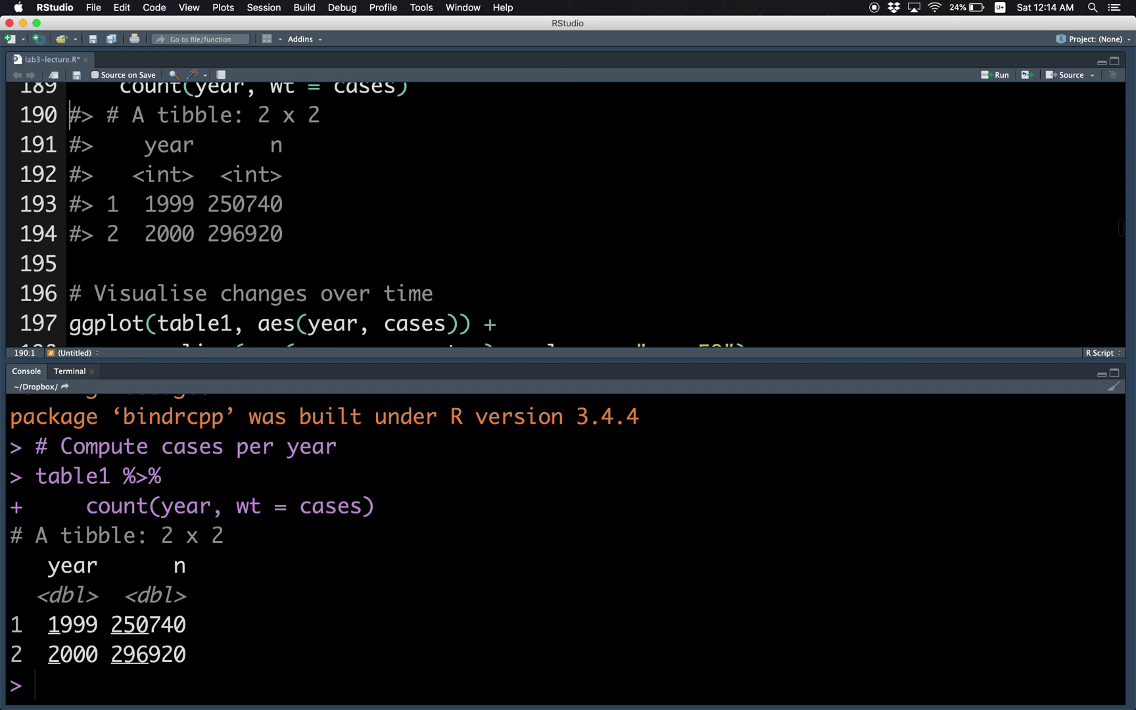
scroll(568, 213, "down", 1)
scroll(527, 266, "down", 1)
left_click(530, 264)
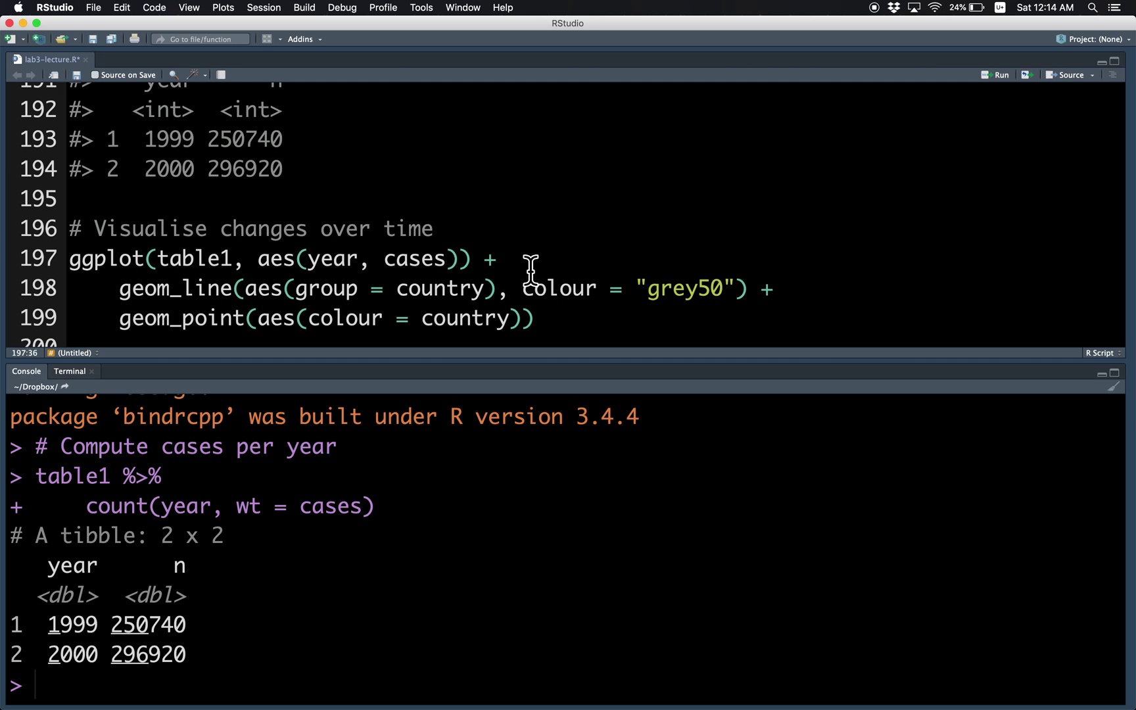
Step: Plot cases over time by country, then collapse the Plots pane
key("super+Return")
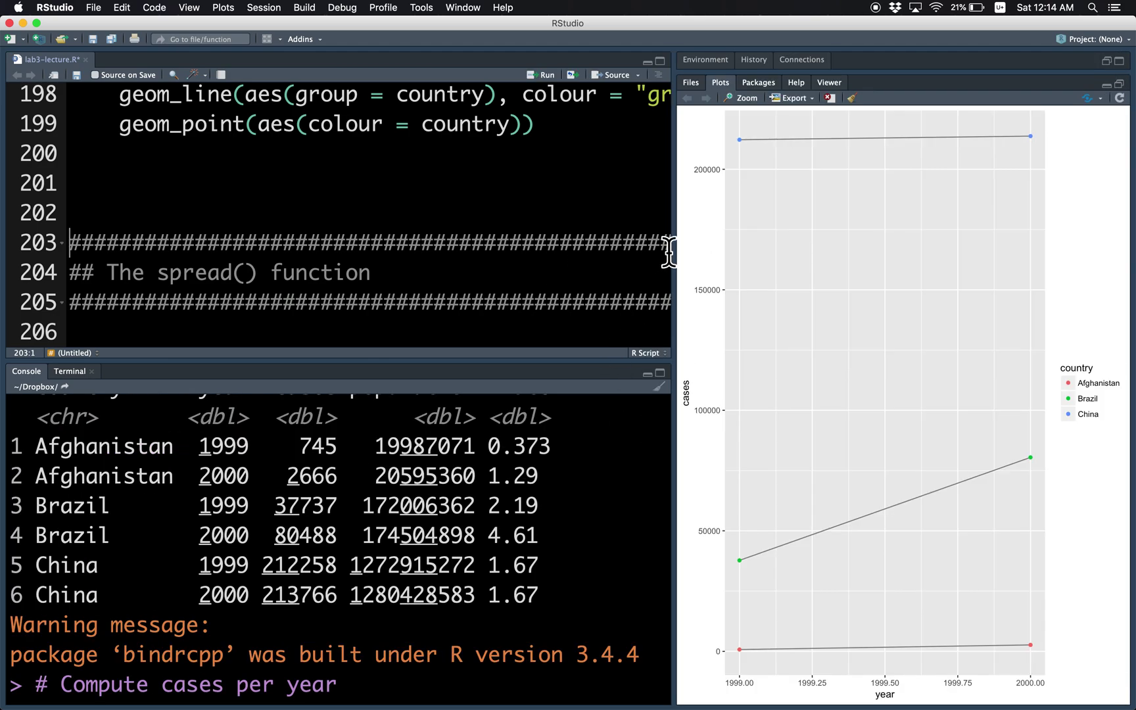
left_click_drag(686, 242, 1132, 266)
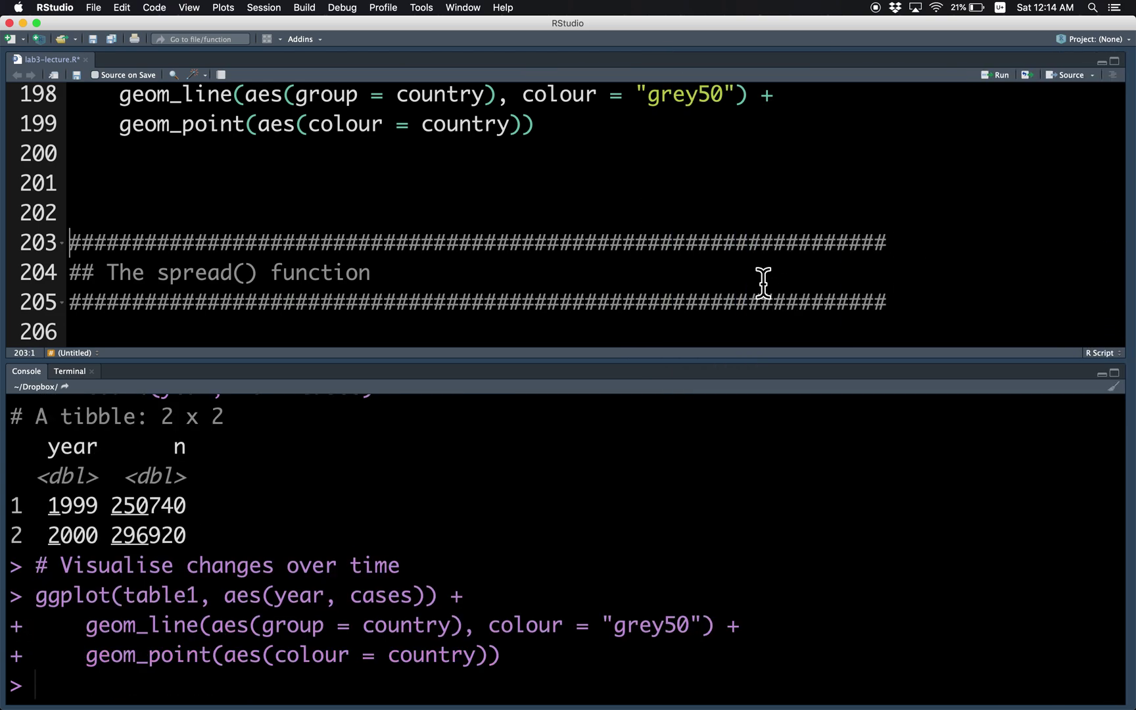
scroll(766, 297, "down", 1)
scroll(766, 297, "down", 2)
scroll(767, 298, "down", 1)
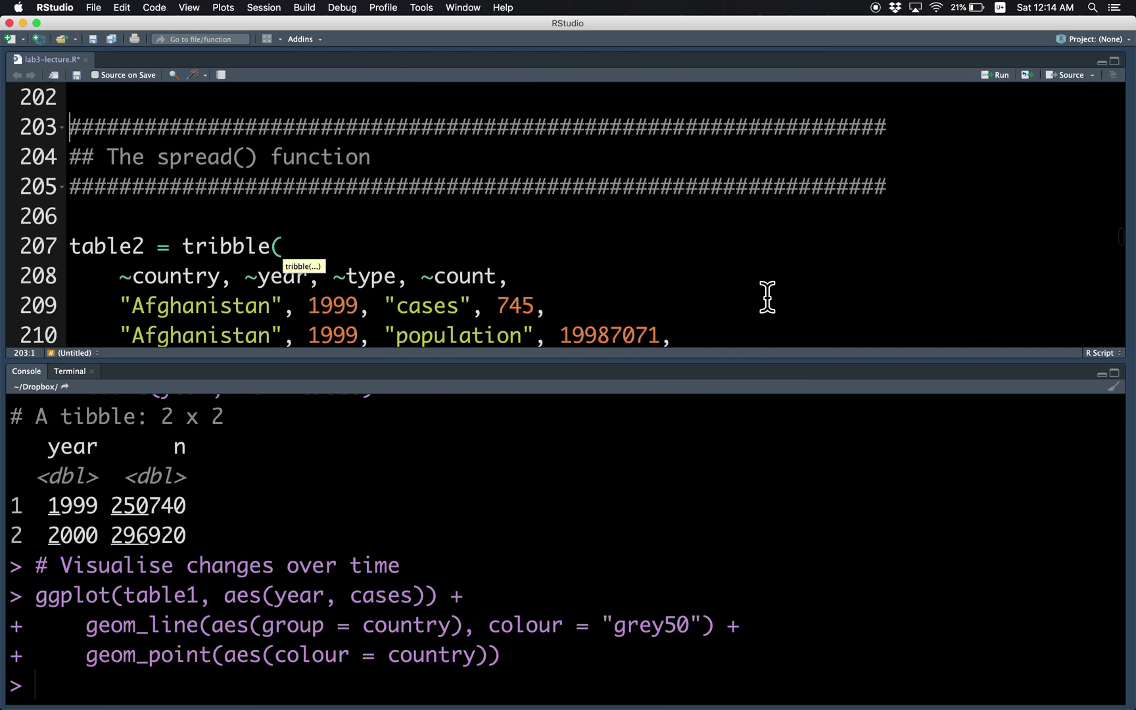
Step: Create table2 and spread type and count into a 6x4 cases and population tibble
left_click(781, 256)
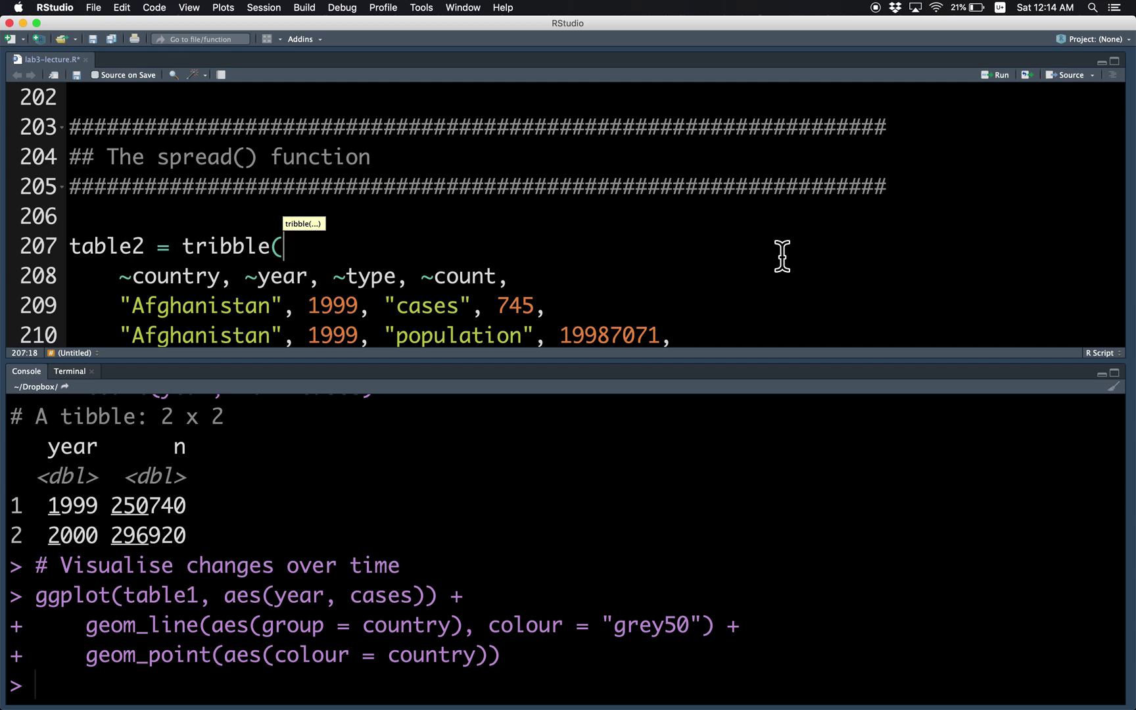
key("super+Return")
key("super+Return")
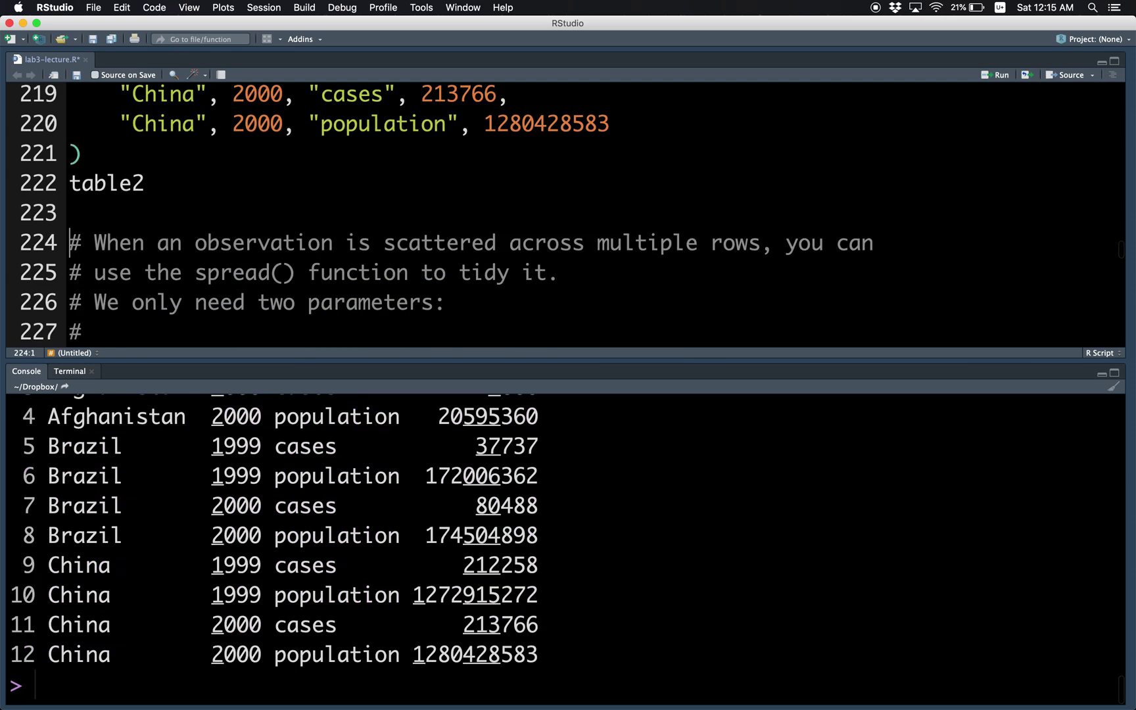
scroll(671, 450, "up", 1)
scroll(671, 450, "up", 2)
scroll(670, 450, "up", 1)
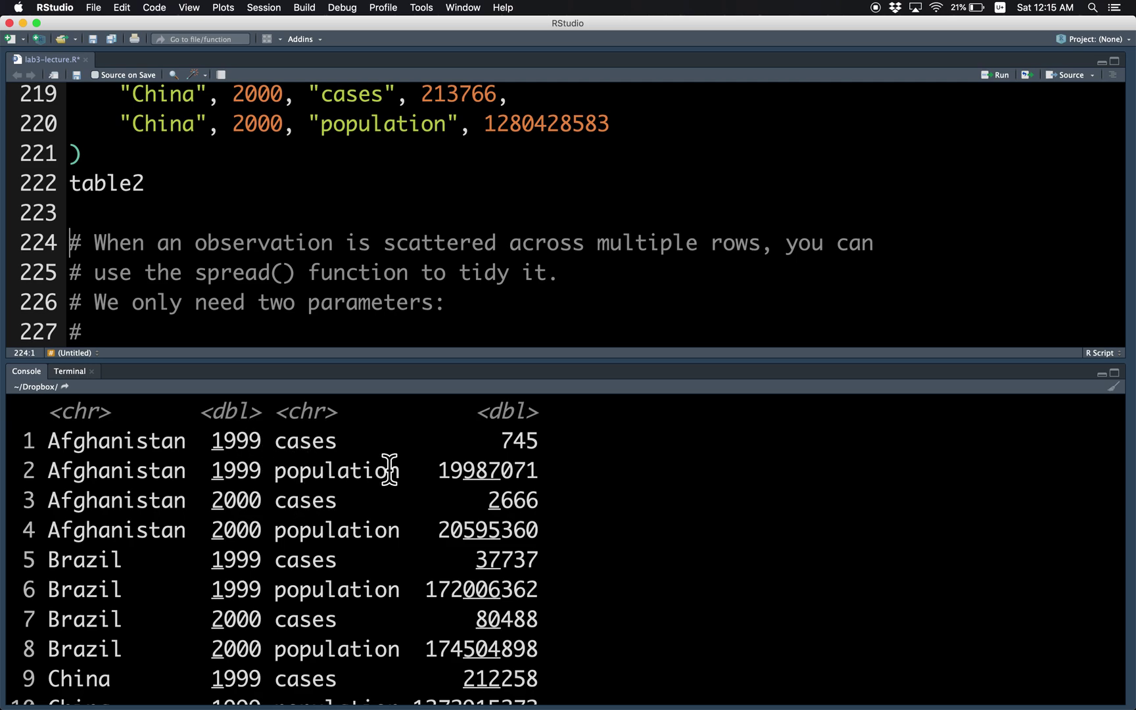
scroll(487, 332, "down", 3)
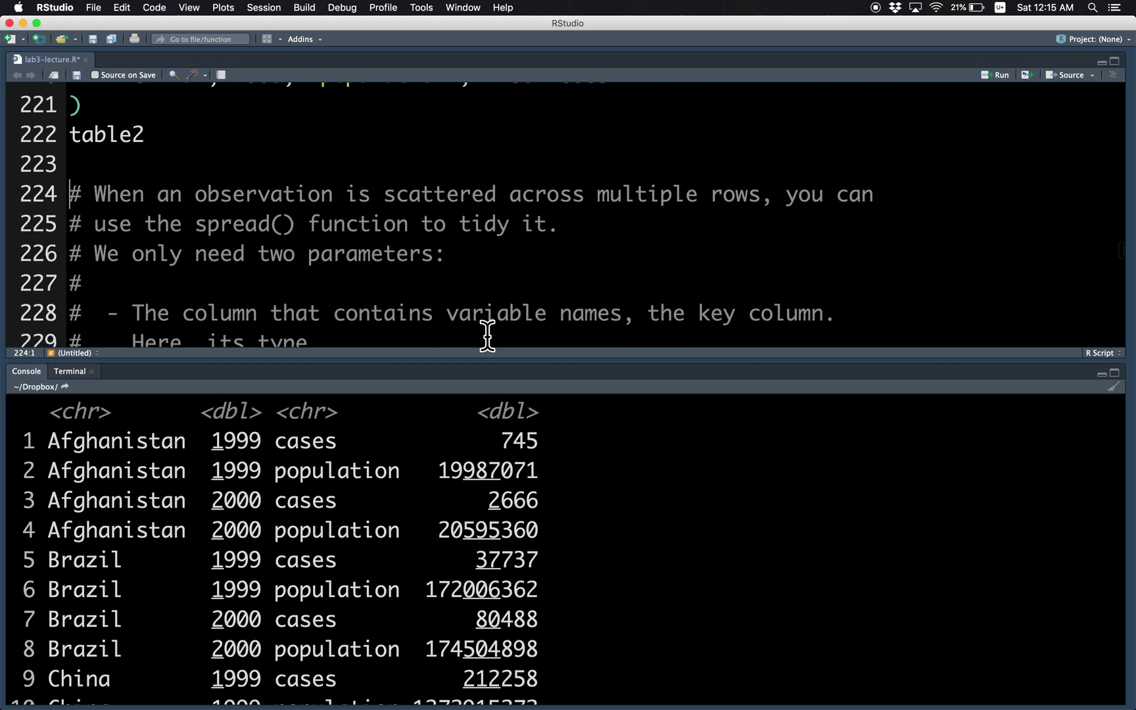
scroll(488, 336, "down", 2)
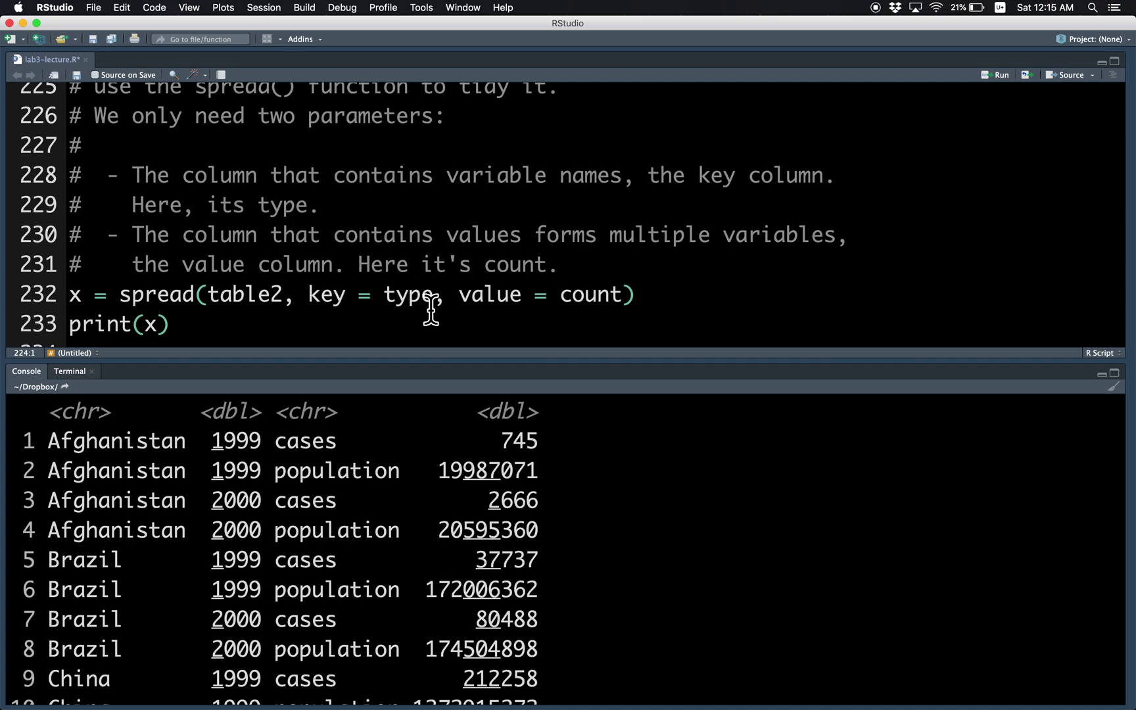
scroll(362, 423, "up", 1)
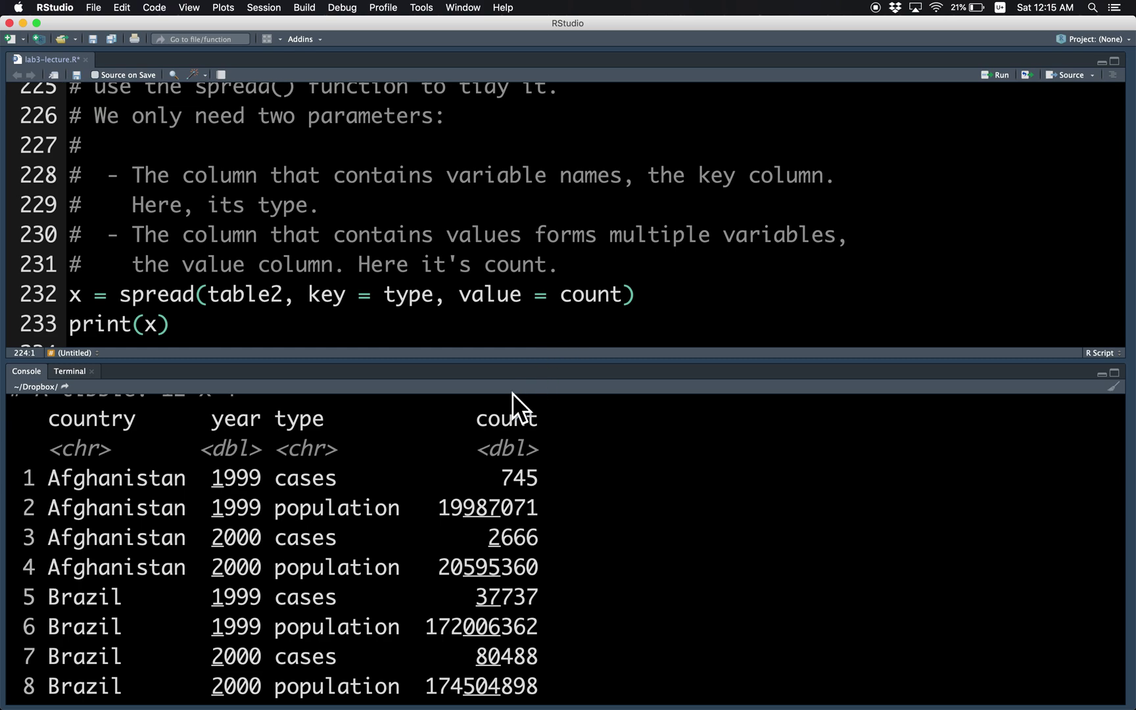
left_click(459, 293)
key("super+Return")
key("super+Return")
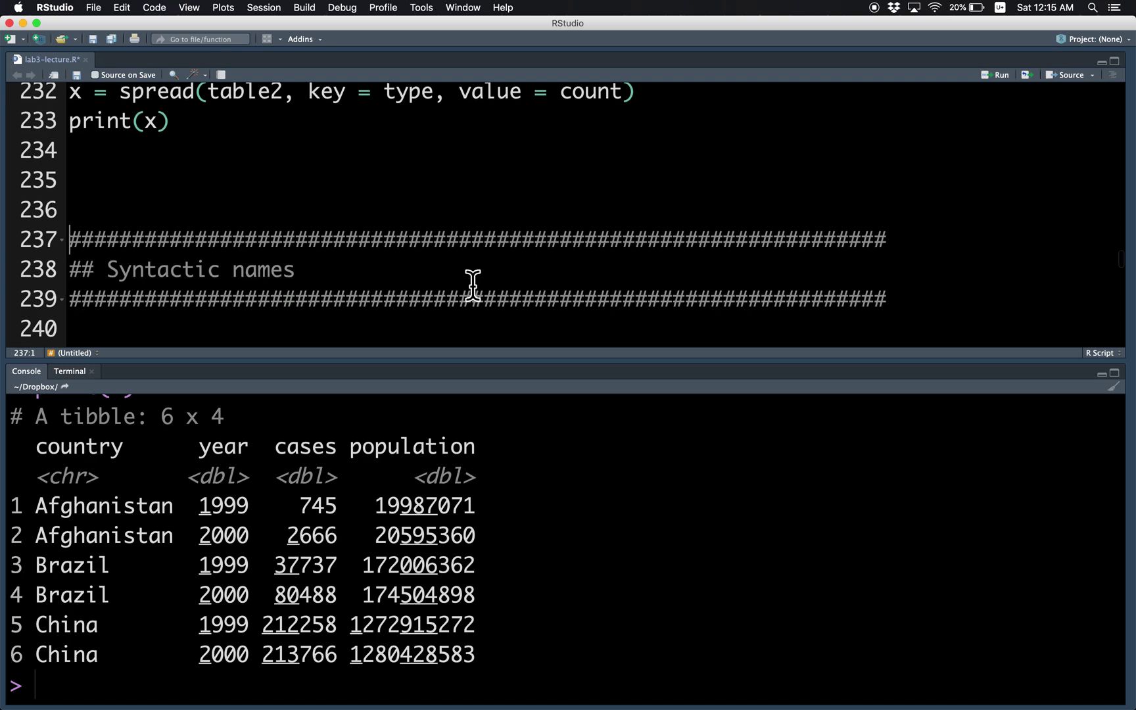
scroll(473, 284, "down", 3)
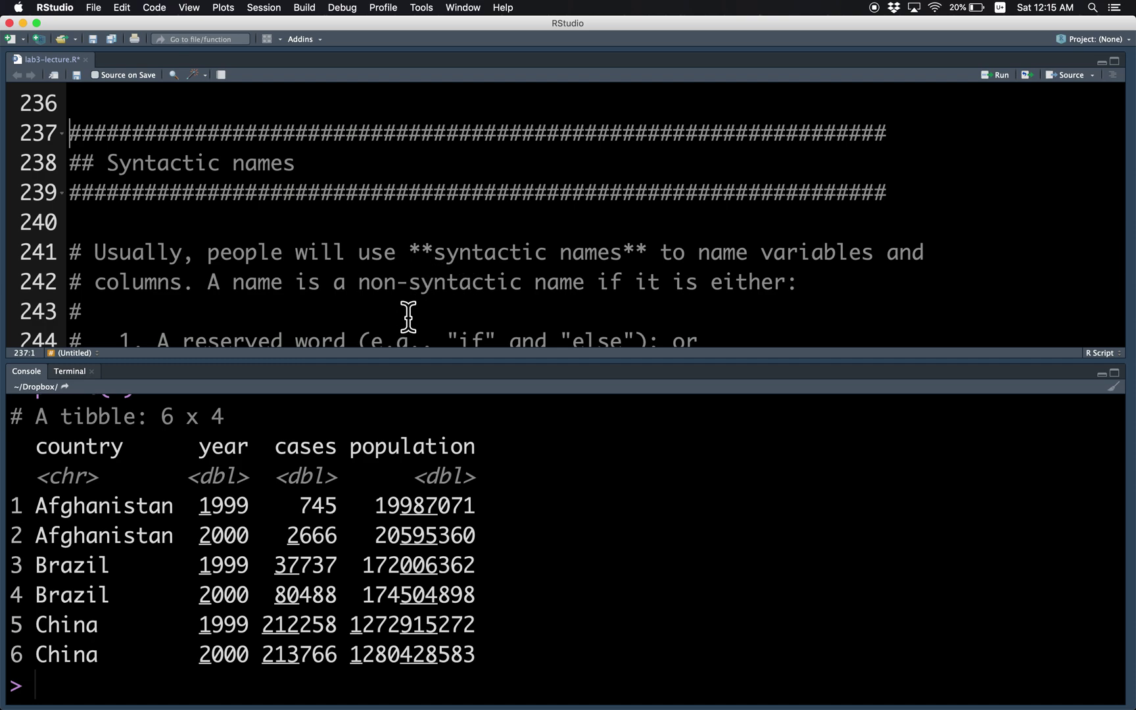
scroll(408, 315, "down", 1)
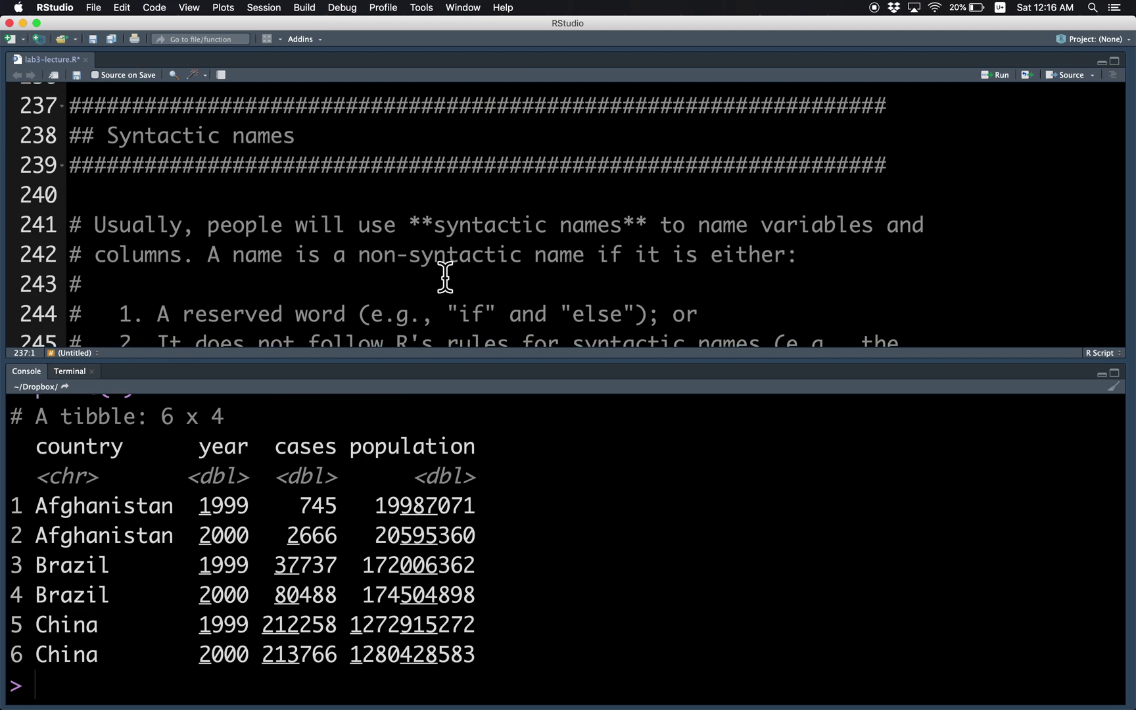
scroll(445, 277, "down", 2)
scroll(445, 276, "down", 1)
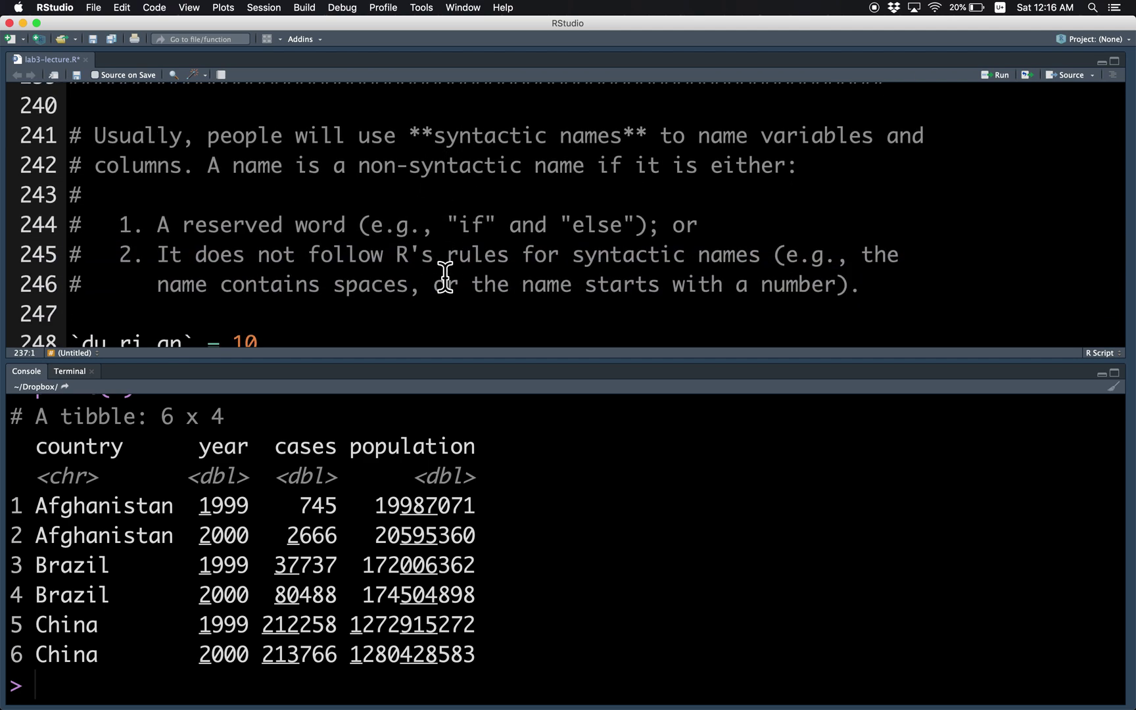
scroll(445, 277, "down", 1)
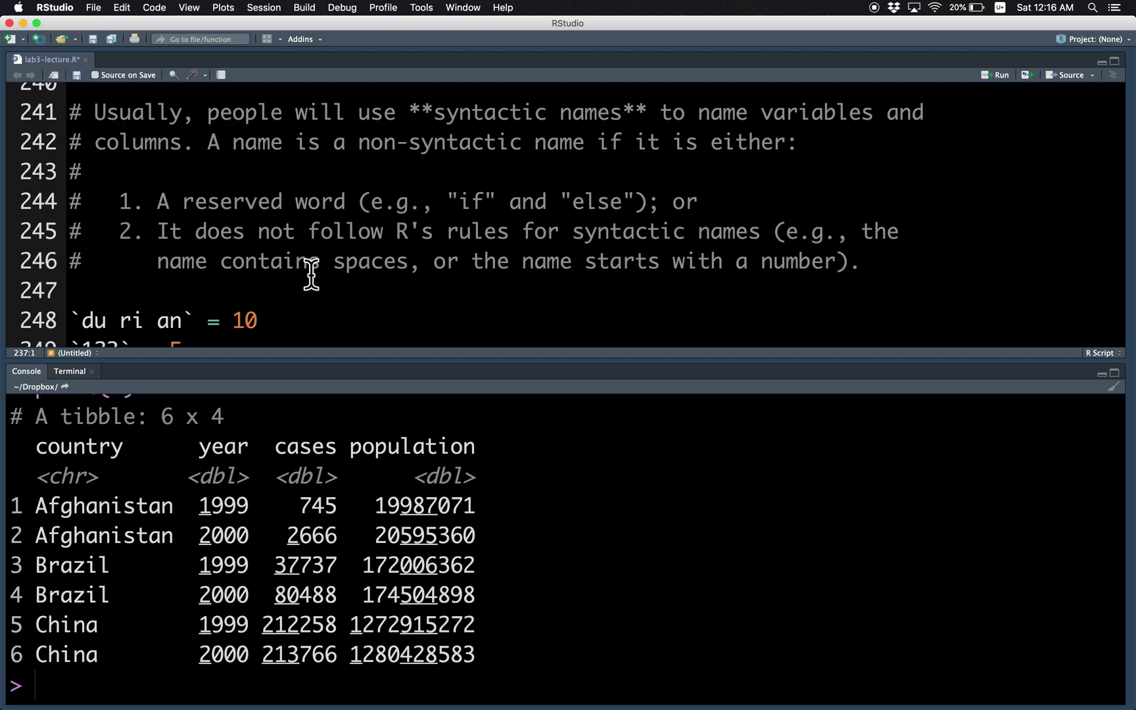
scroll(303, 316, "down", 1)
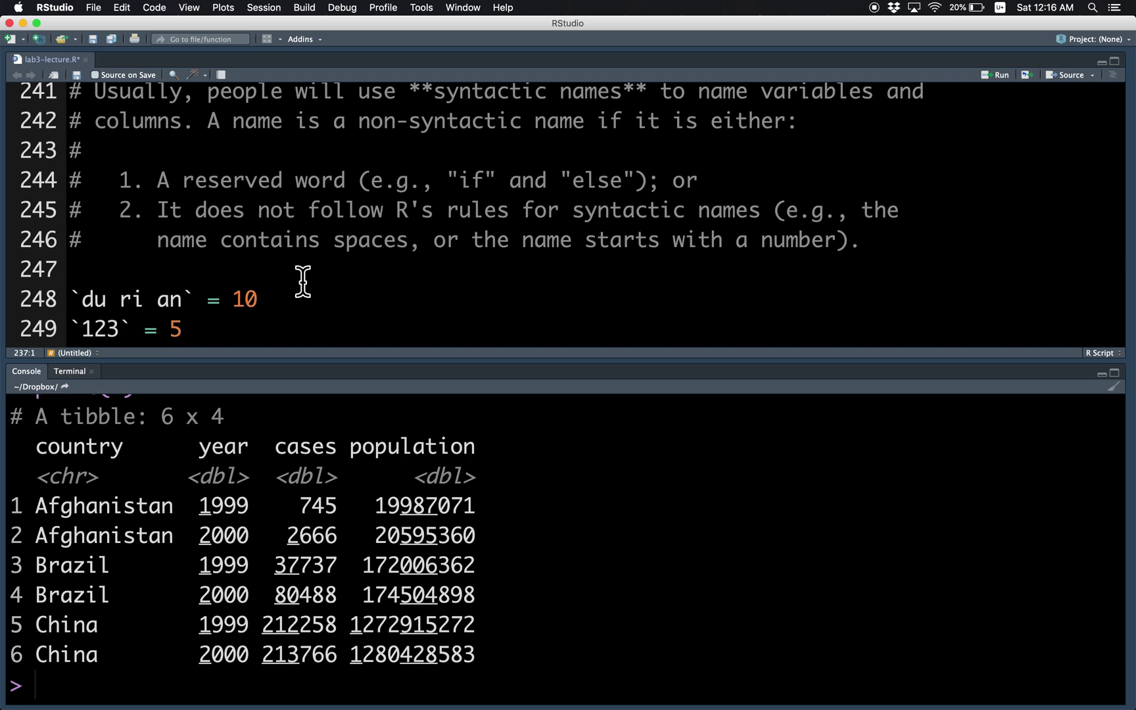
Step: Add commented durain and `du ri an` = 10 example lines and save lab3-lecture.R
left_click(303, 282)
key("Return")
type("durain # ")
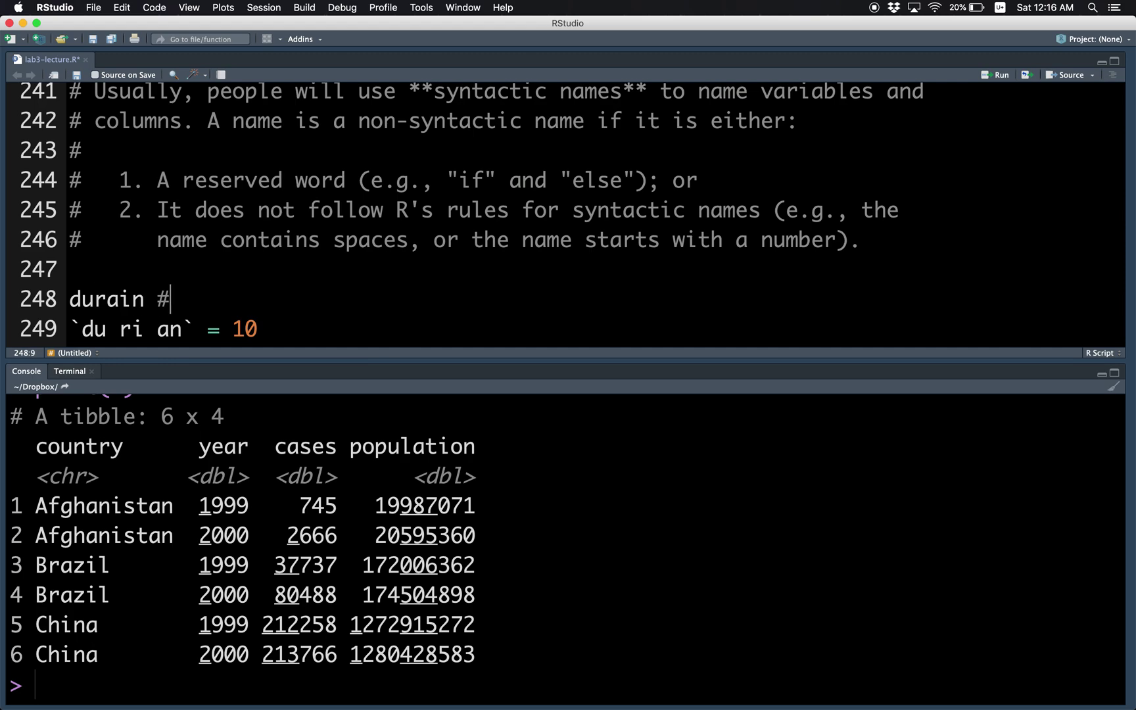
type("is a sy")
type("ntatcic name")
key("Return")
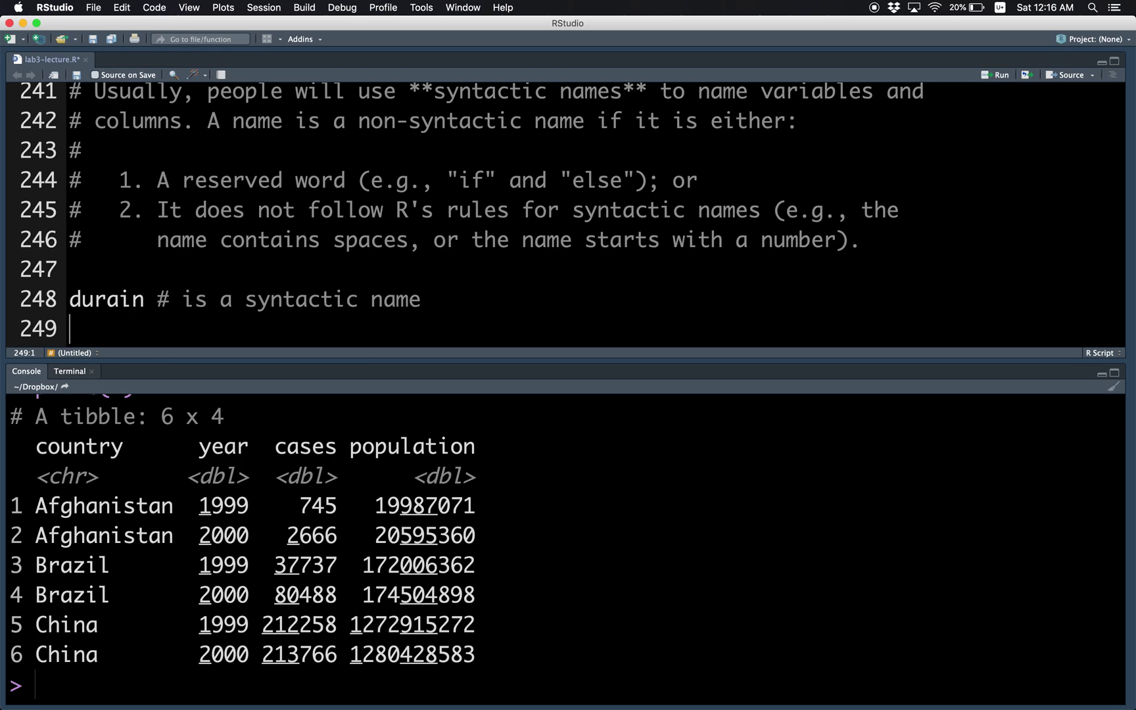
type("`du ri an` = 10 ")
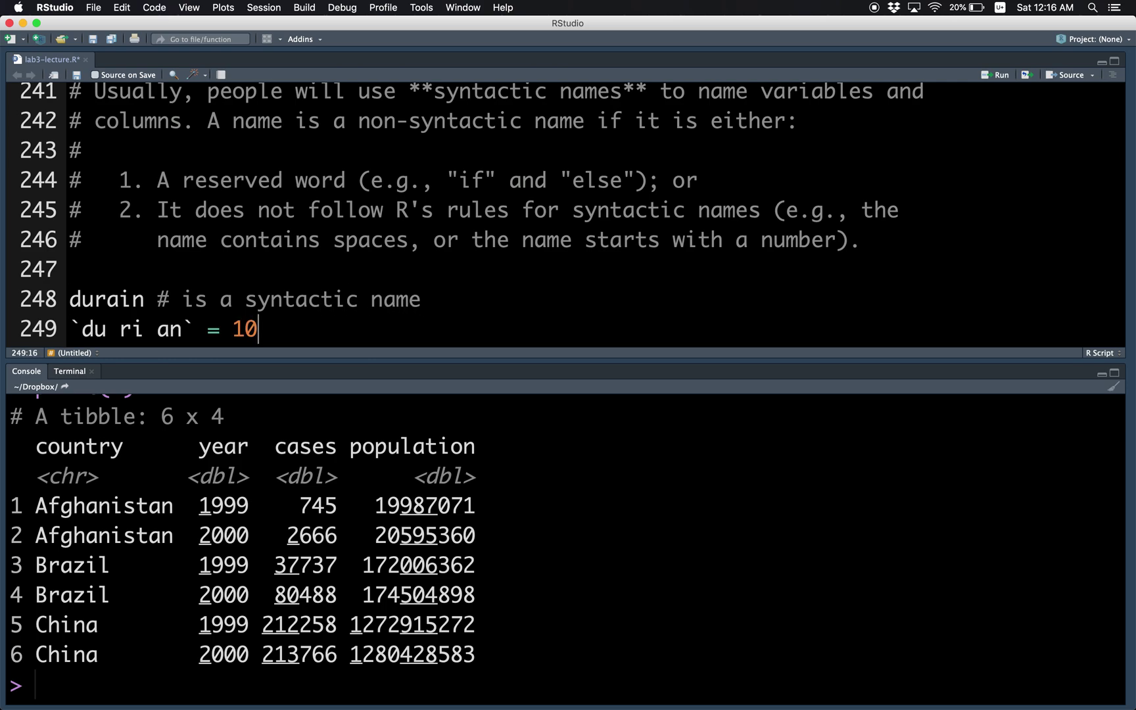
type("# is ")
type("not a sy")
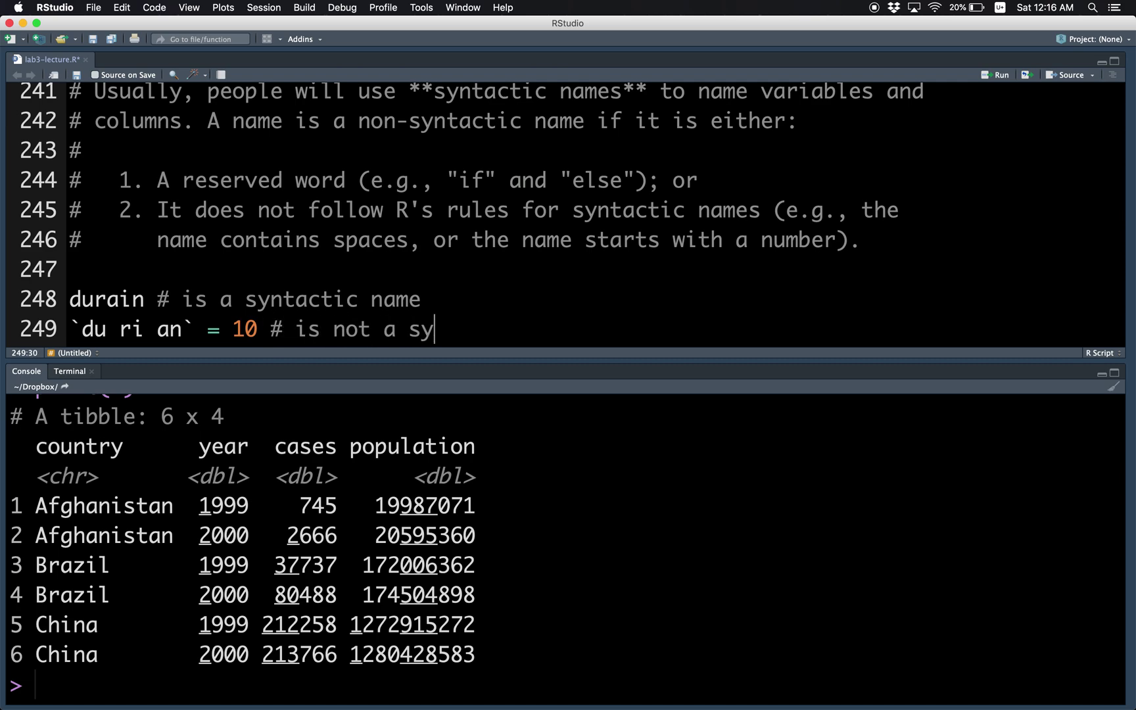
type("ntactic")
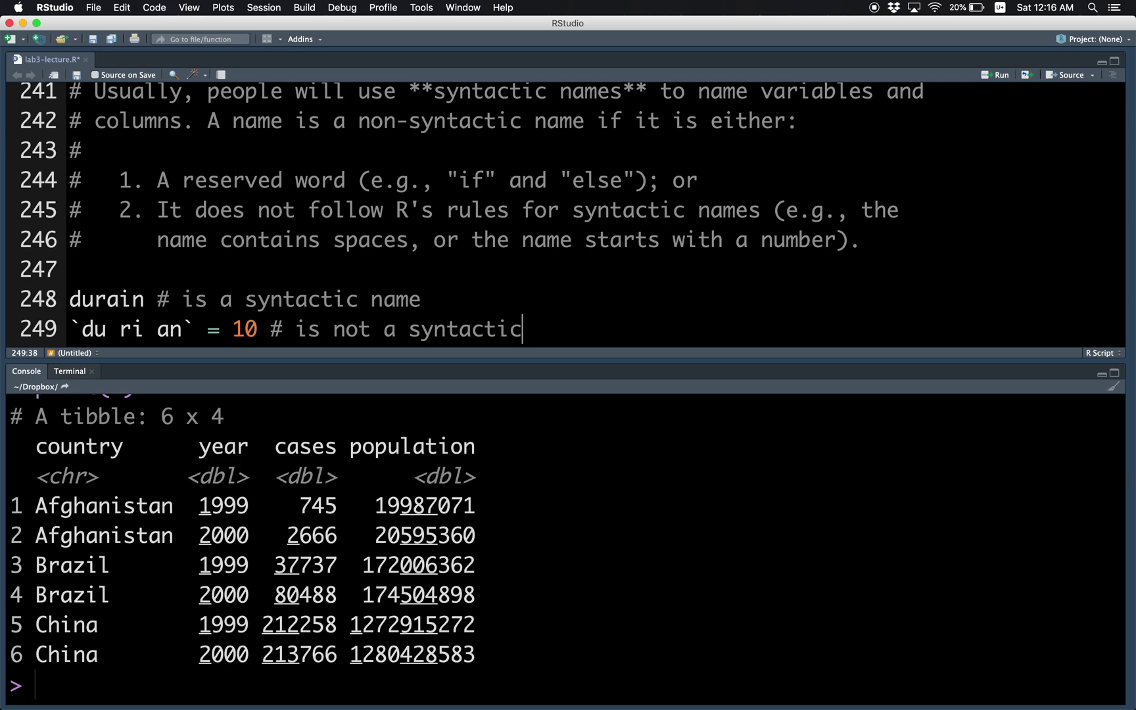
type(" name")
key("super+s")
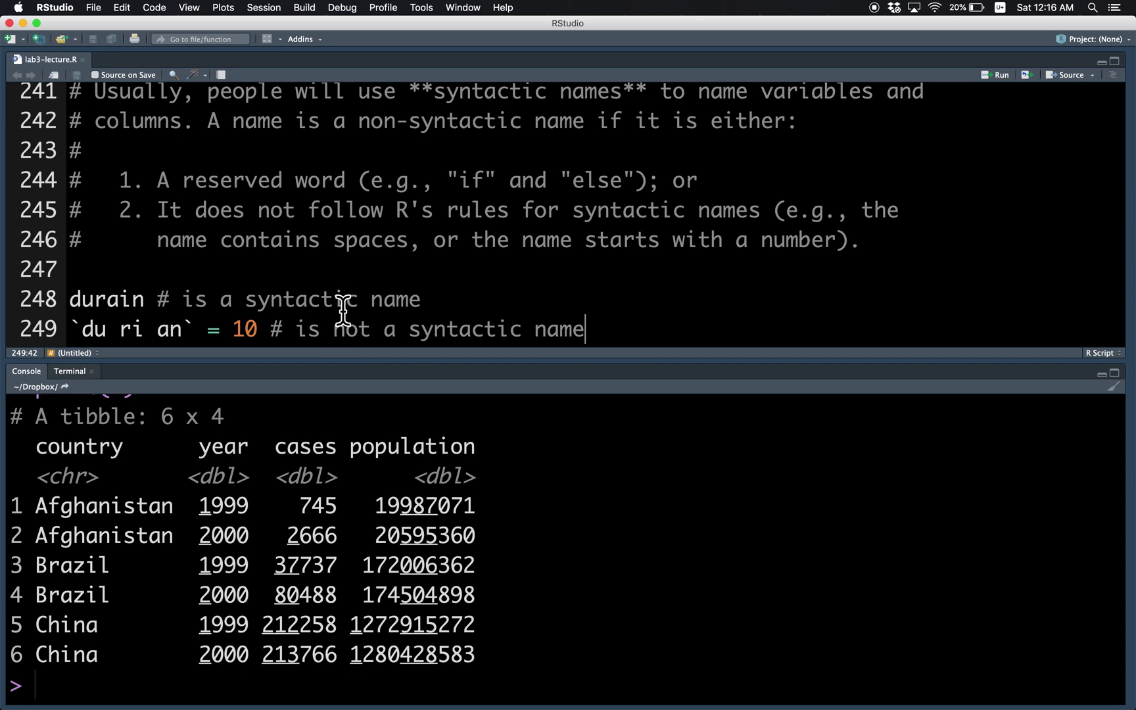
scroll(342, 310, "up", 3)
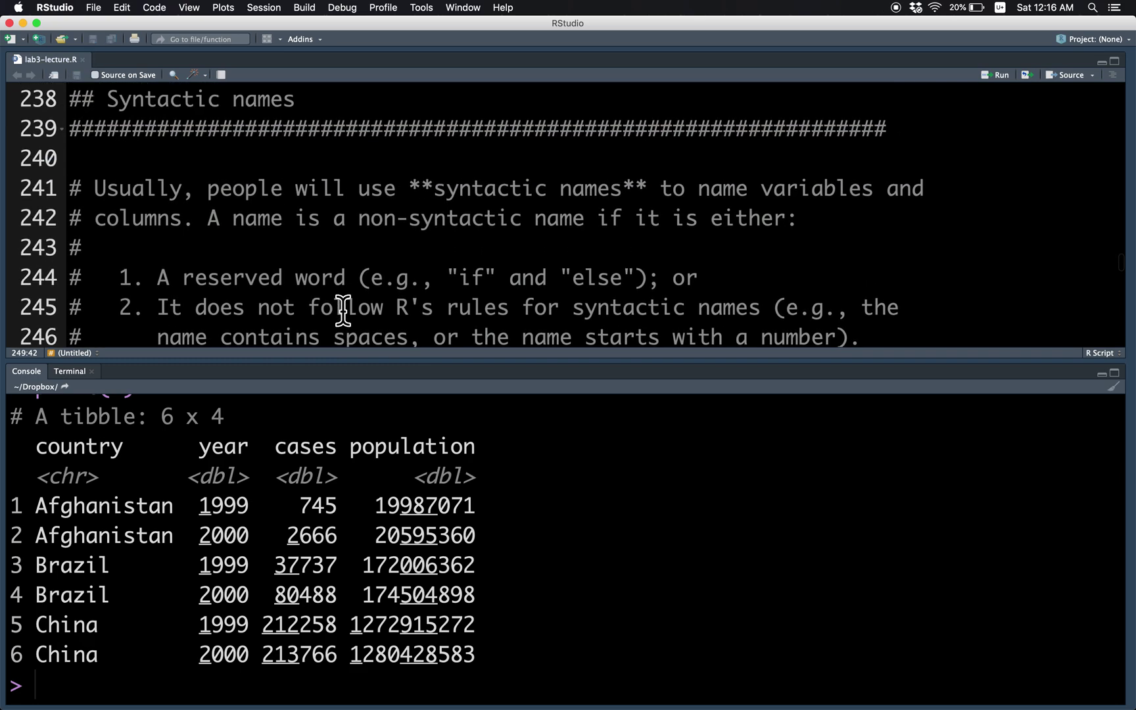
scroll(343, 311, "down", 3)
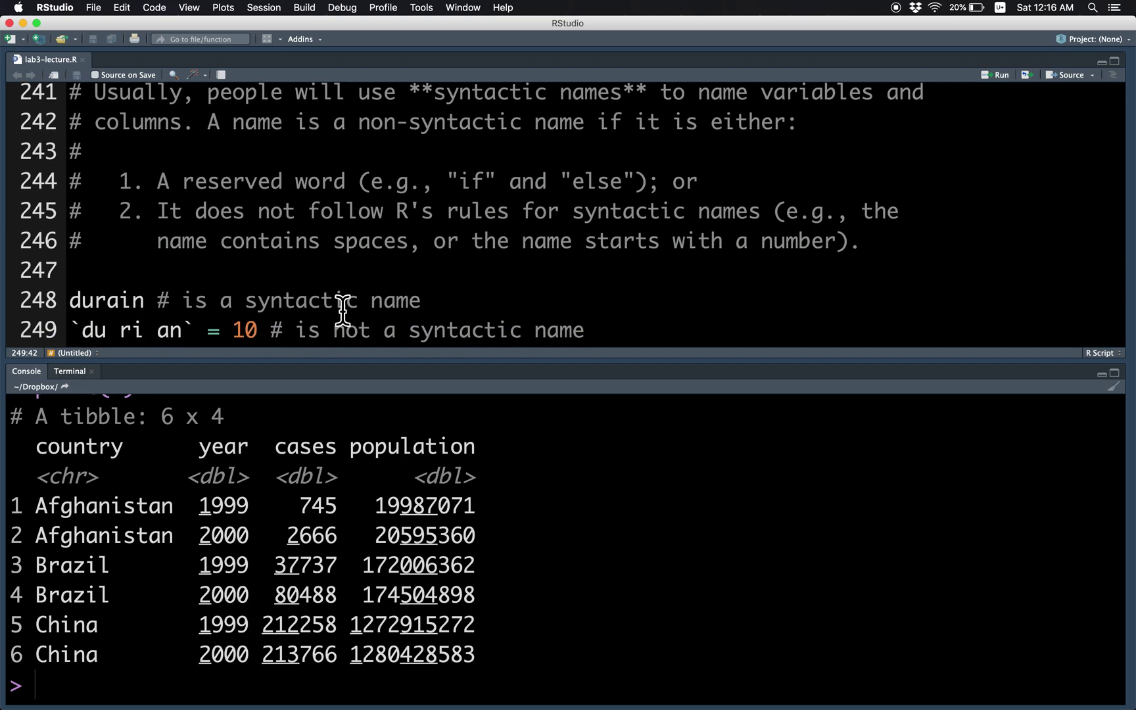
left_click(189, 331)
key("Up")
type("= 3")
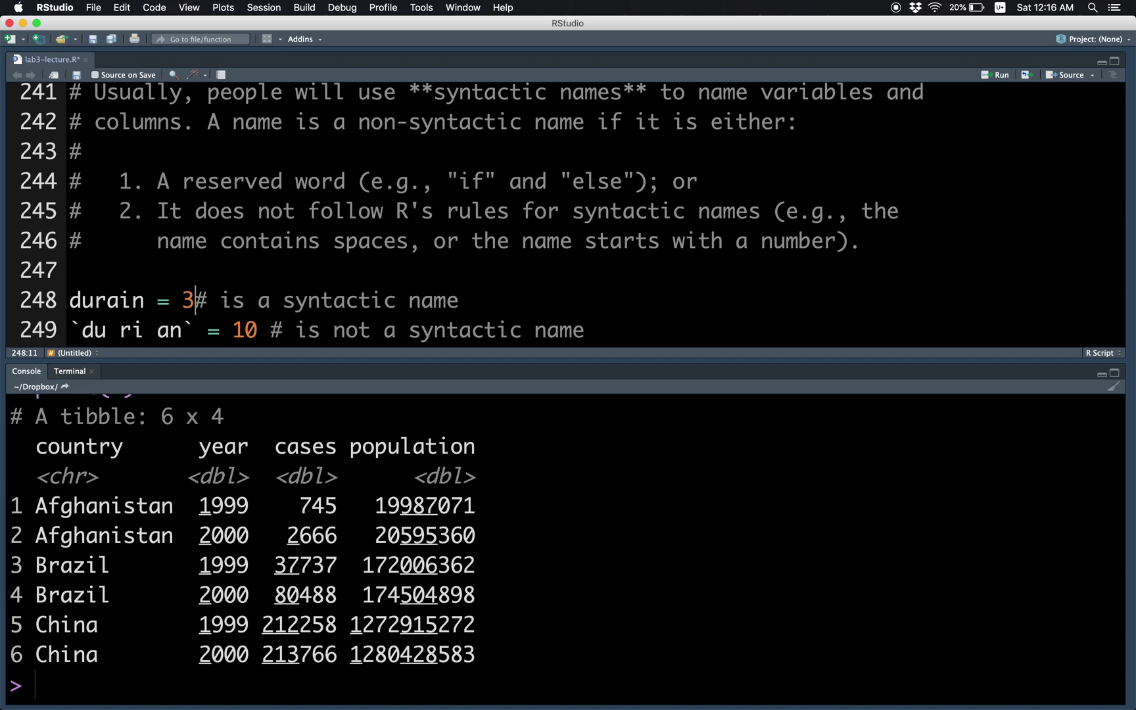
Step: Run durain = 3, `du ri an` = 10, `123` = 5 and their sum, which prints 15
key("ctrl+Return")
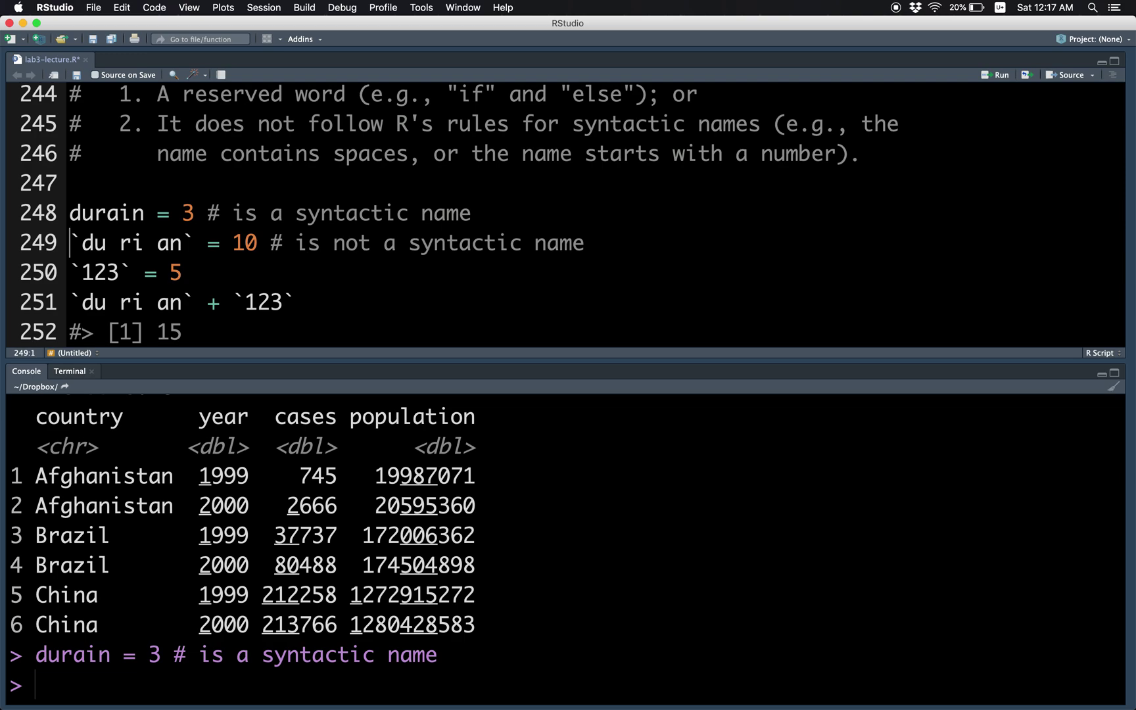
key("cmd+Return")
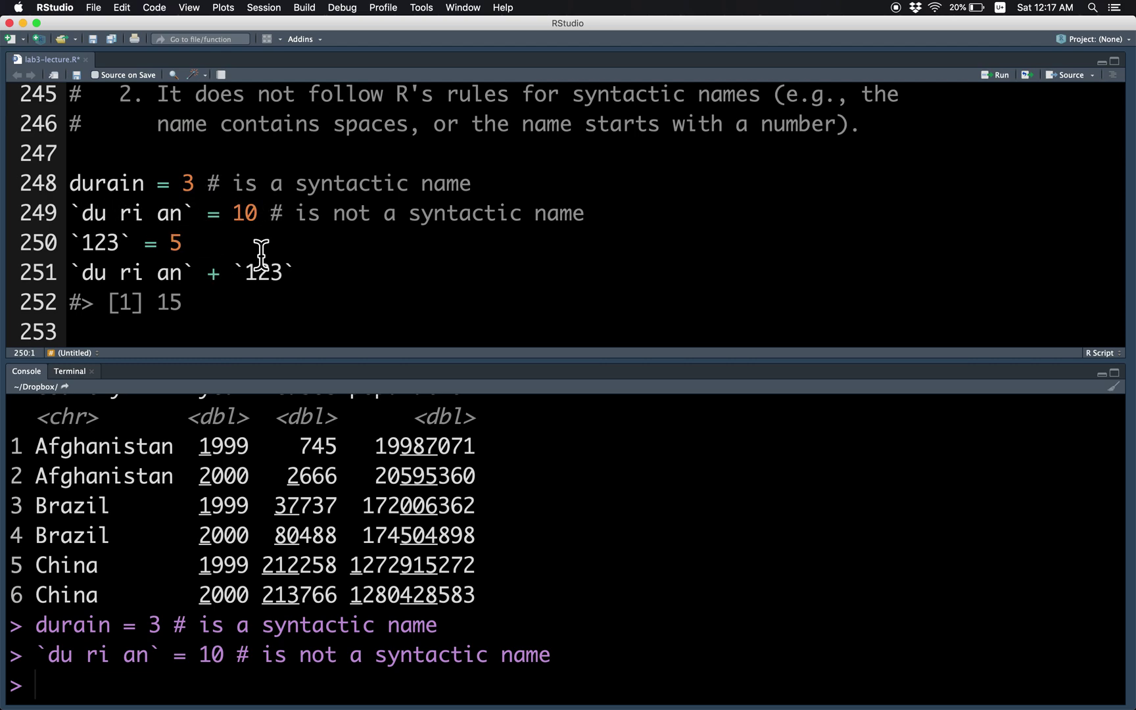
key("ctrl+Return")
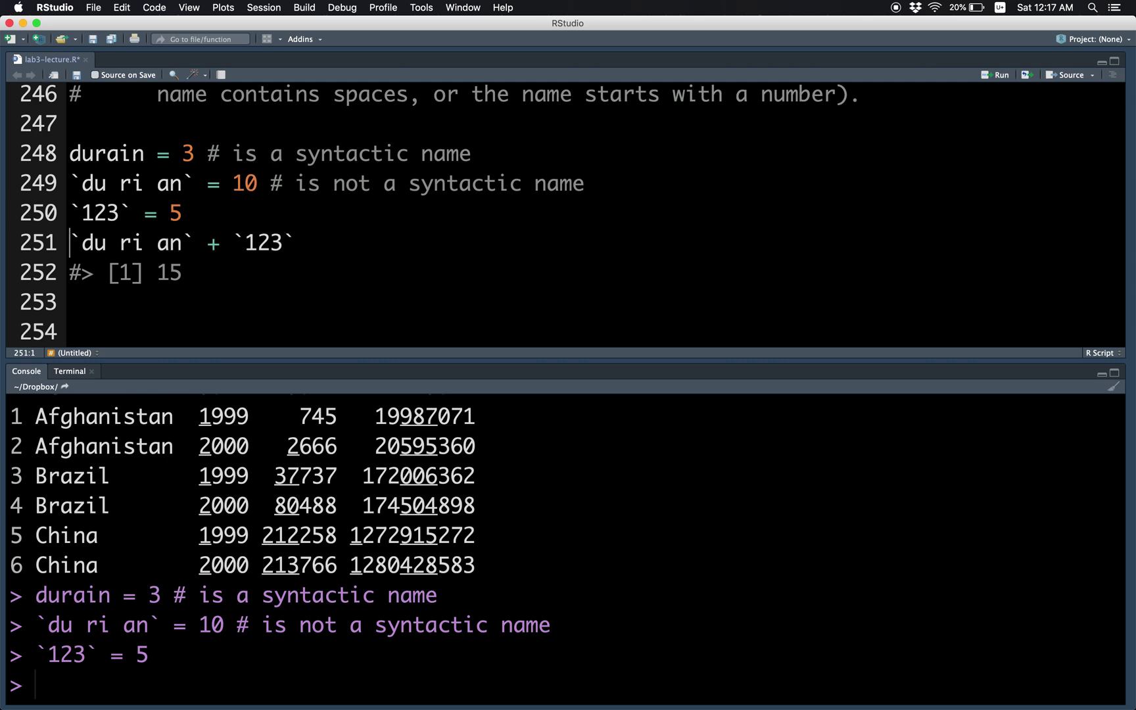
key("ctrl+Return")
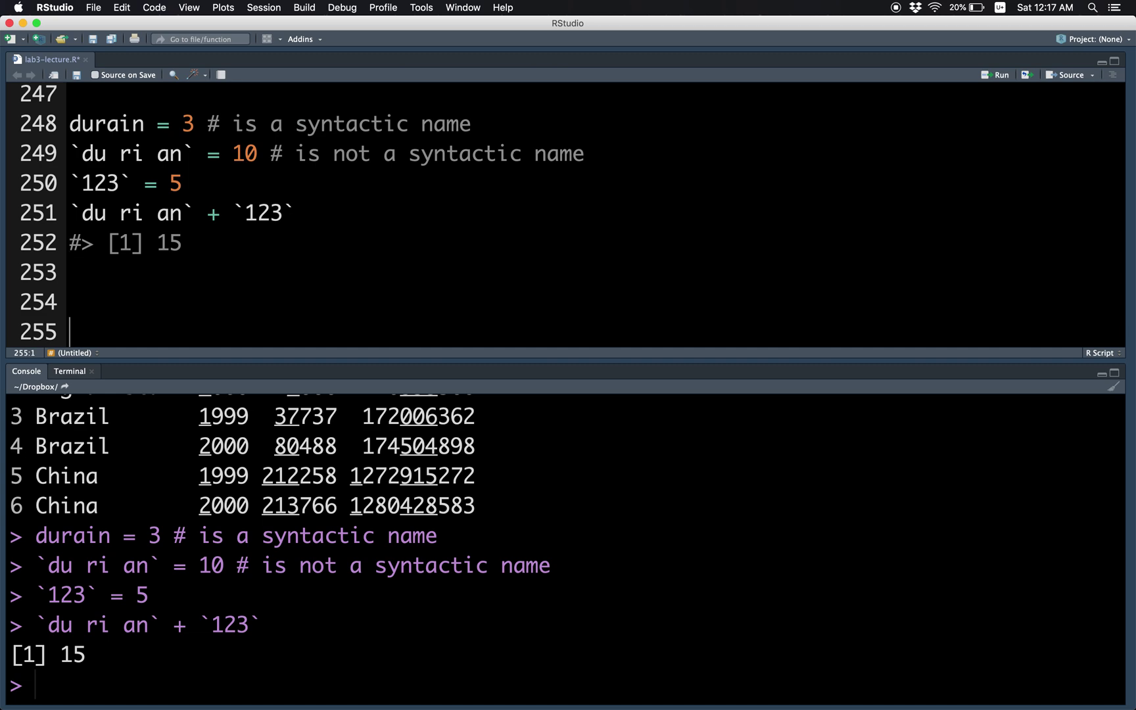
key("Down")
key("Down")
key("Down")
key("Down")
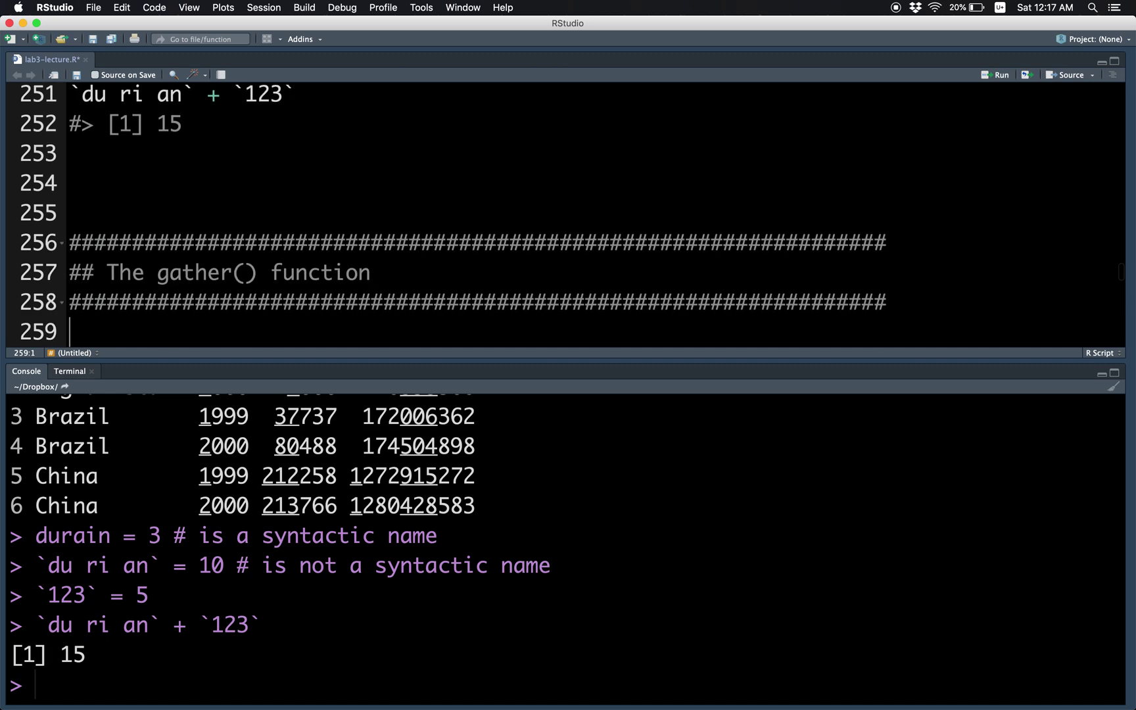
key("Down")
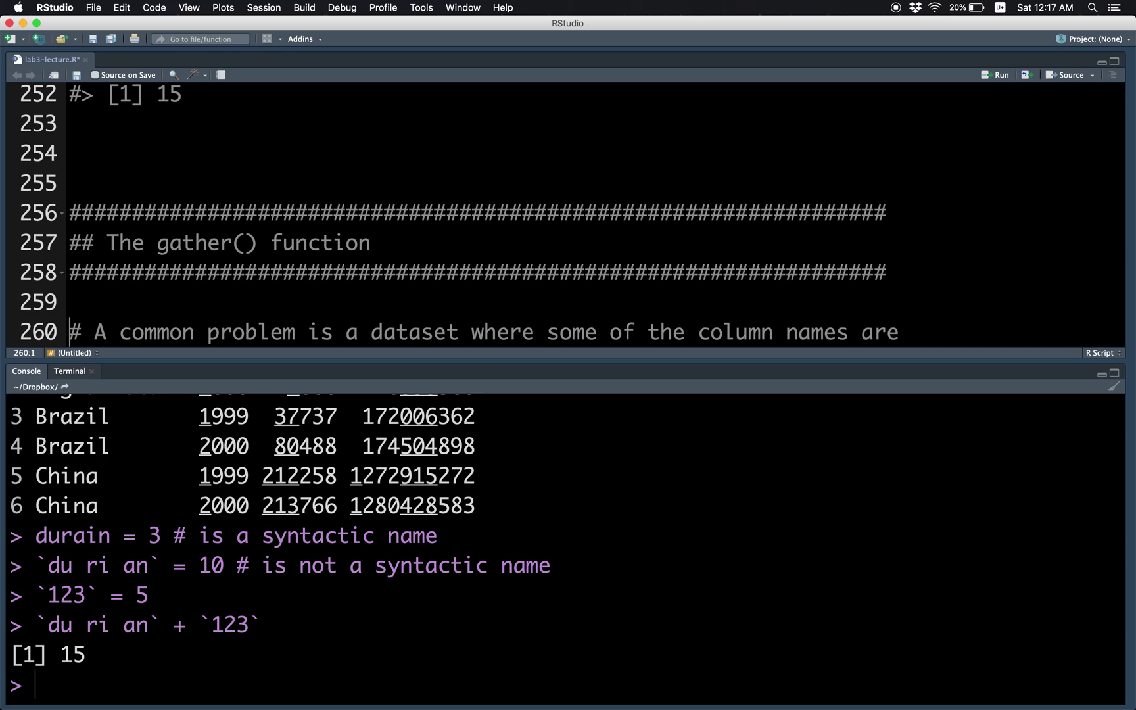
scroll(538, 296, "down", 1)
scroll(538, 297, "down", 1)
scroll(538, 297, "down", 1)
scroll(539, 297, "down", 1)
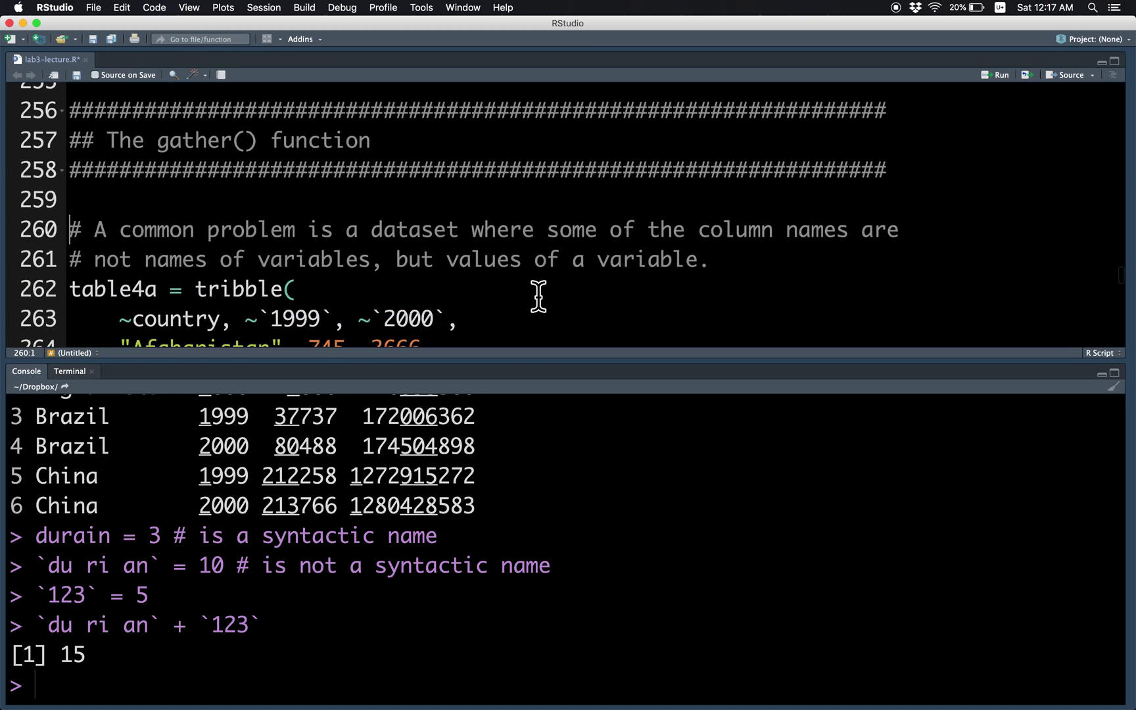
scroll(581, 320, "down", 1)
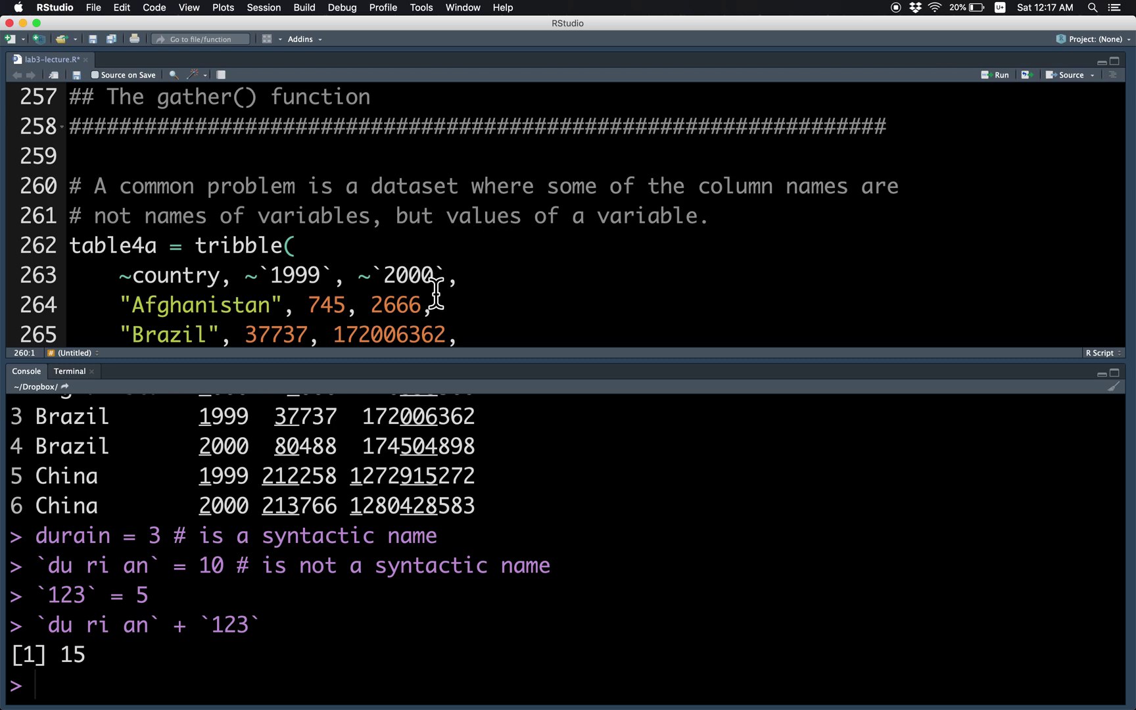
scroll(481, 306, "down", 1)
scroll(480, 306, "down", 1)
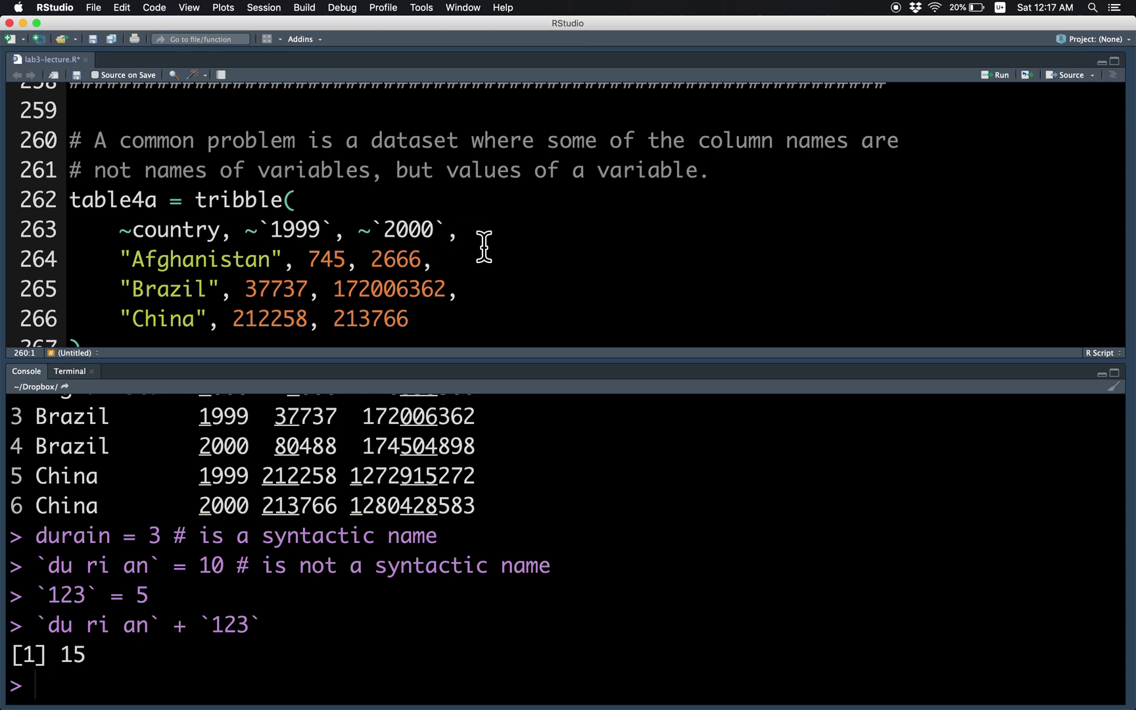
Step: Create table4a, correct the table4 line to table4a, and print the 3x3 tibble
key("ctrl+Return")
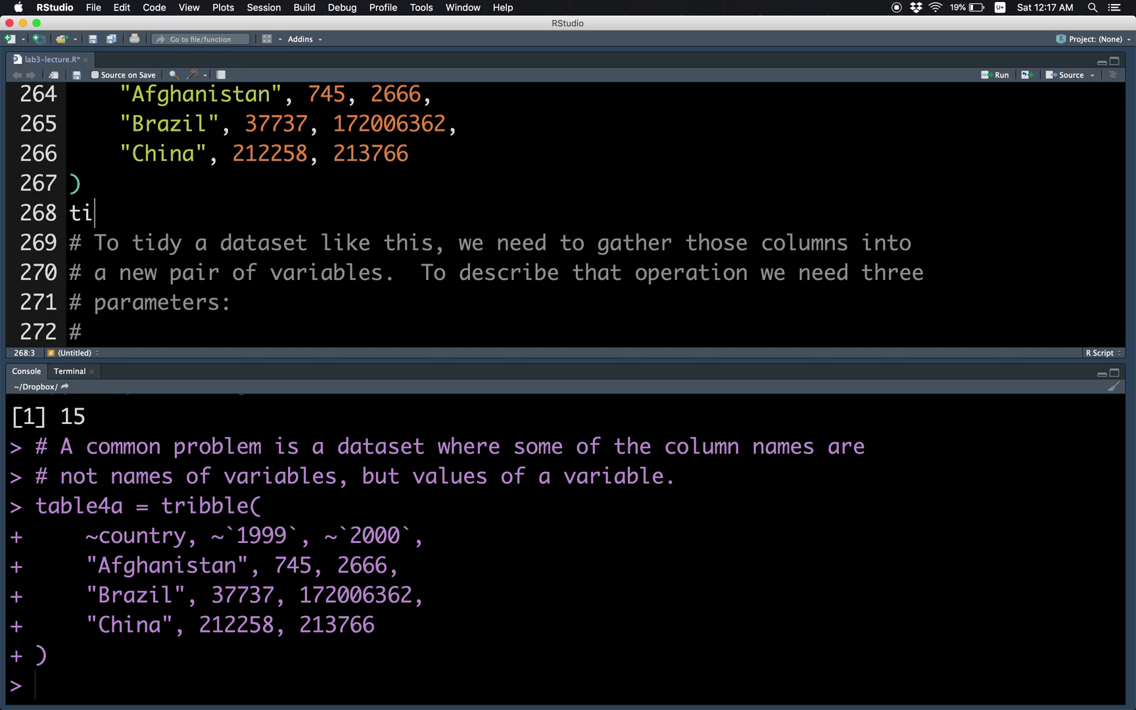
type("able4")
key("Return")
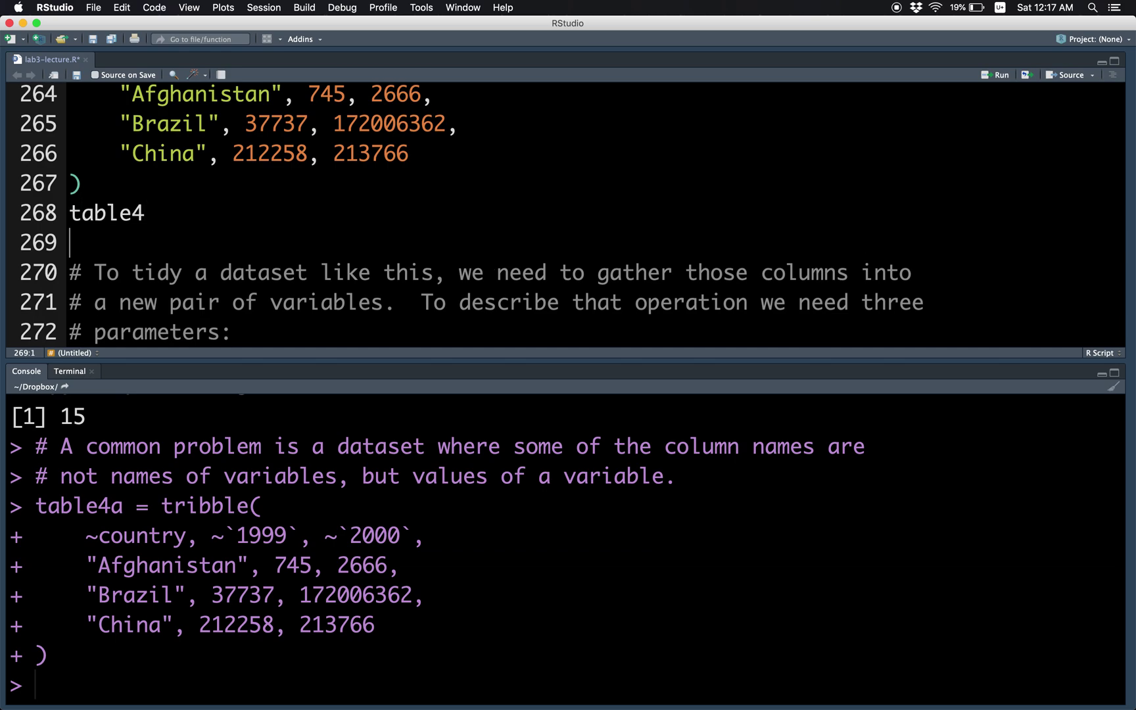
key("ctrl+Return")
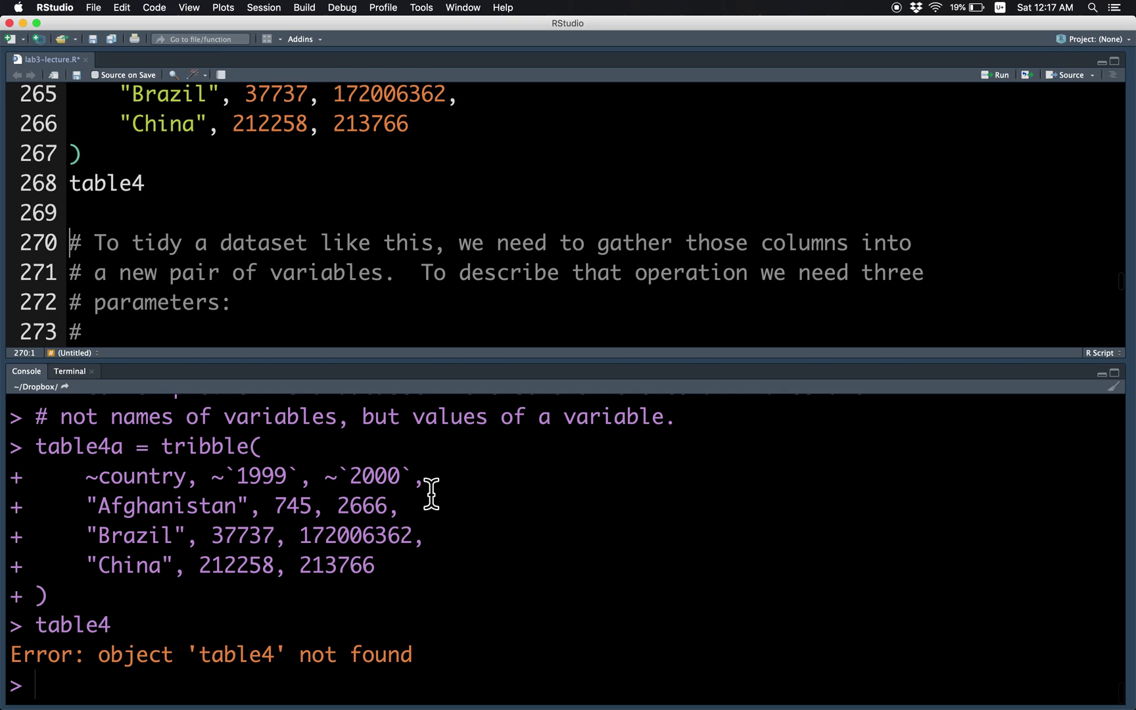
scroll(342, 295, "up", 2)
scroll(342, 296, "up", 2)
scroll(294, 311, "down", 1)
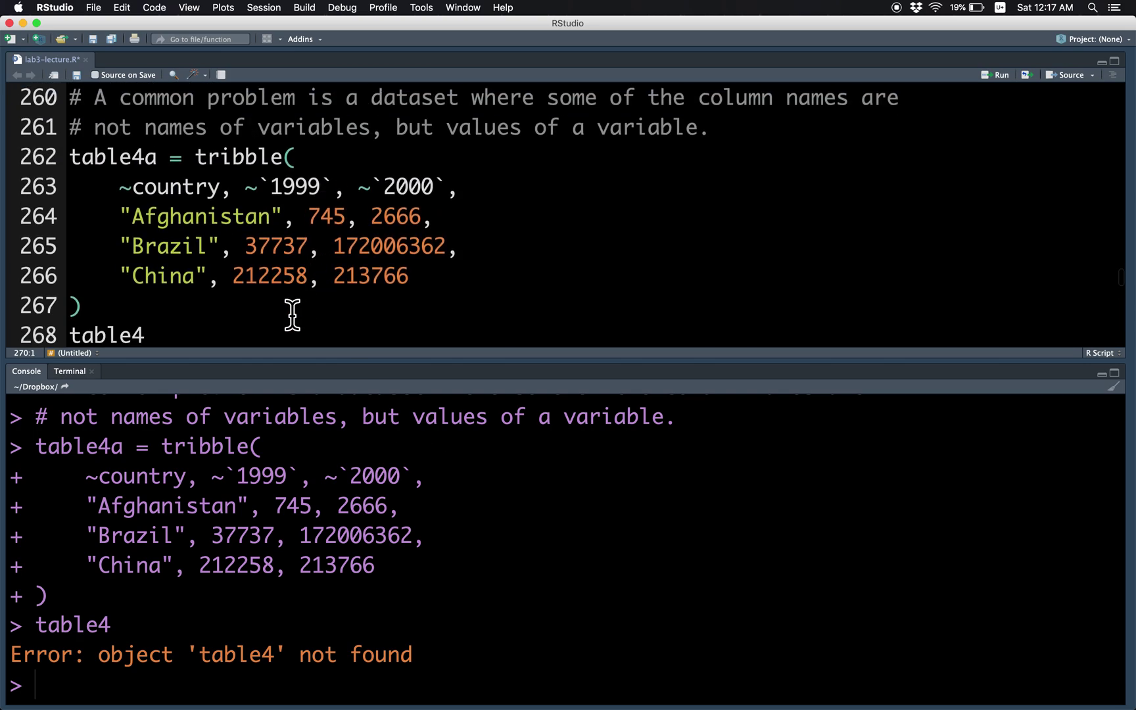
left_click(251, 331)
type("a")
key("ctrl+Return")
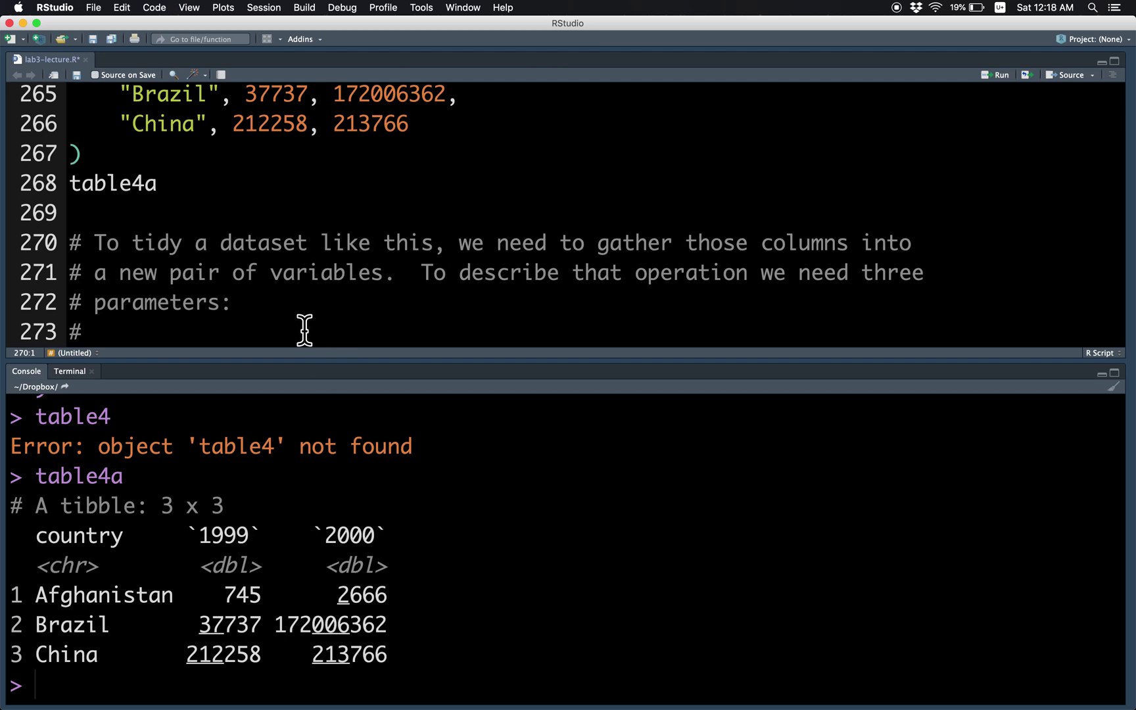
scroll(325, 322, "down", 1)
scroll(325, 323, "down", 1)
scroll(326, 320, "down", 1)
scroll(327, 317, "down", 1)
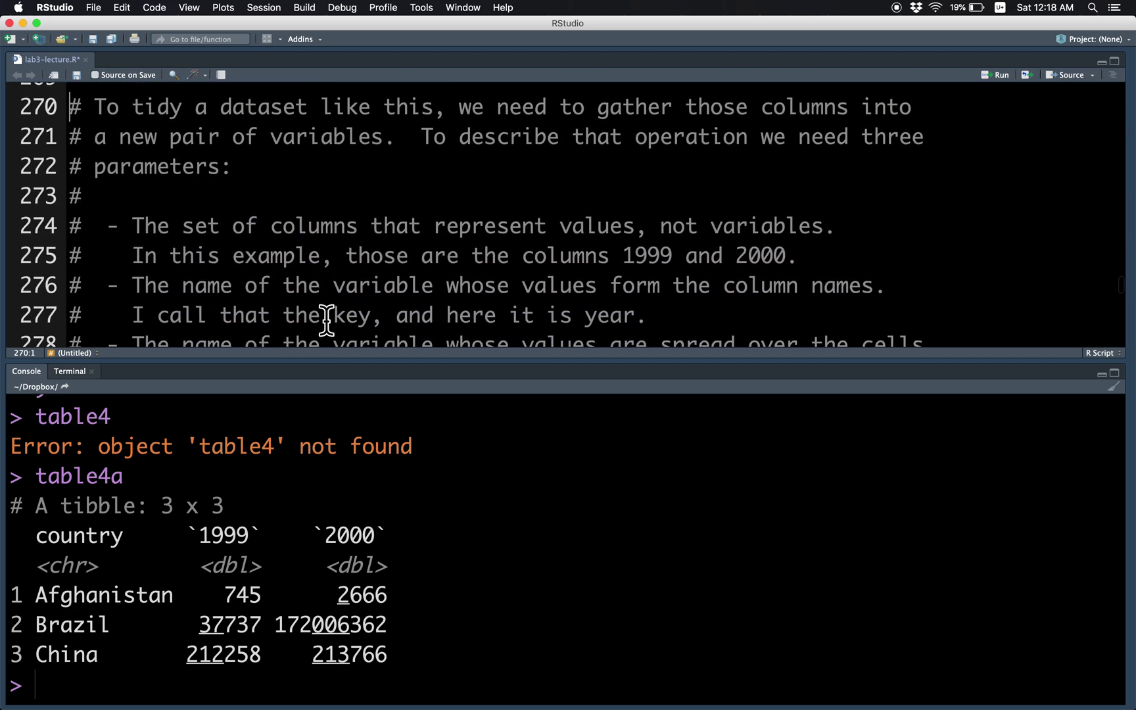
scroll(327, 318, "down", 1)
scroll(327, 317, "down", 1)
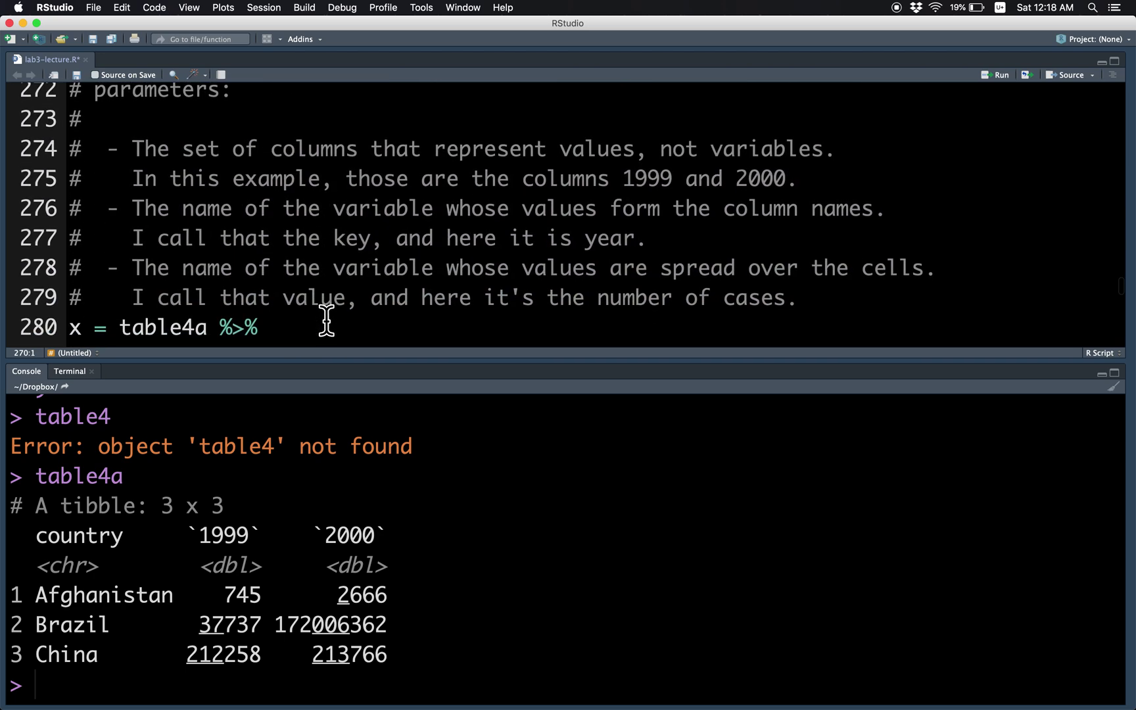
scroll(327, 318, "down", 1)
scroll(327, 318, "down", 1)
scroll(327, 320, "down", 1)
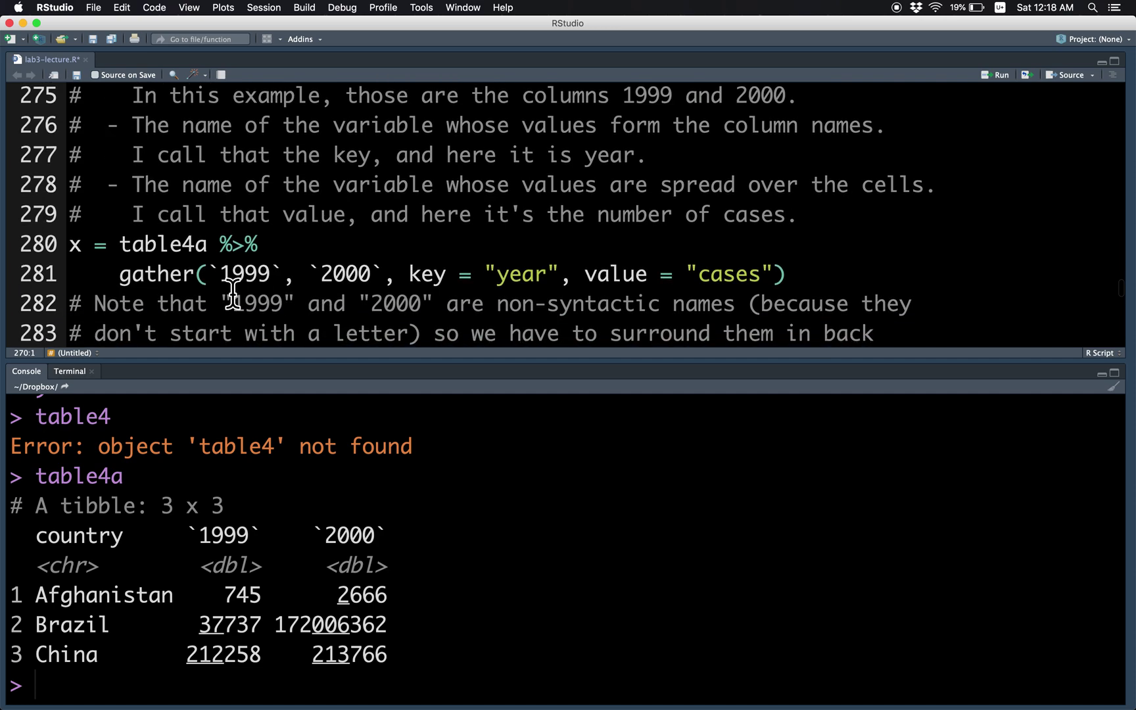
Step: Highlight the gather() arguments `1999`, `2000`, key = "year" and value = "cases" in turn
left_click_drag(211, 275, 549, 286)
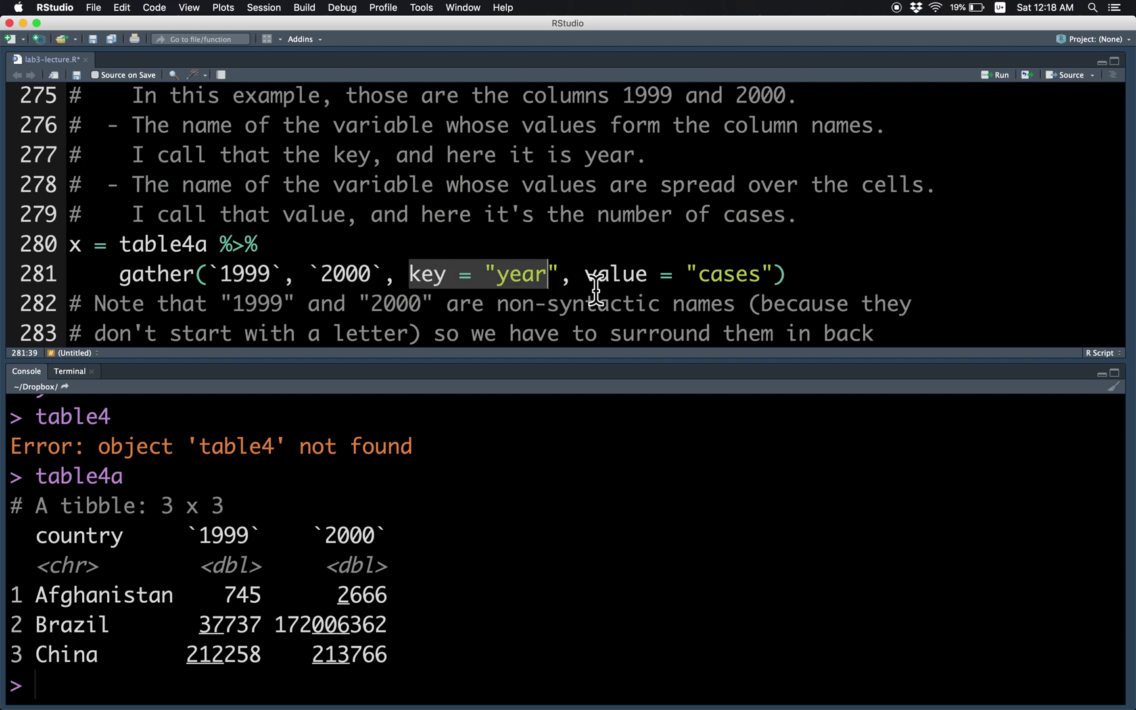
left_click_drag(589, 286, 650, 288)
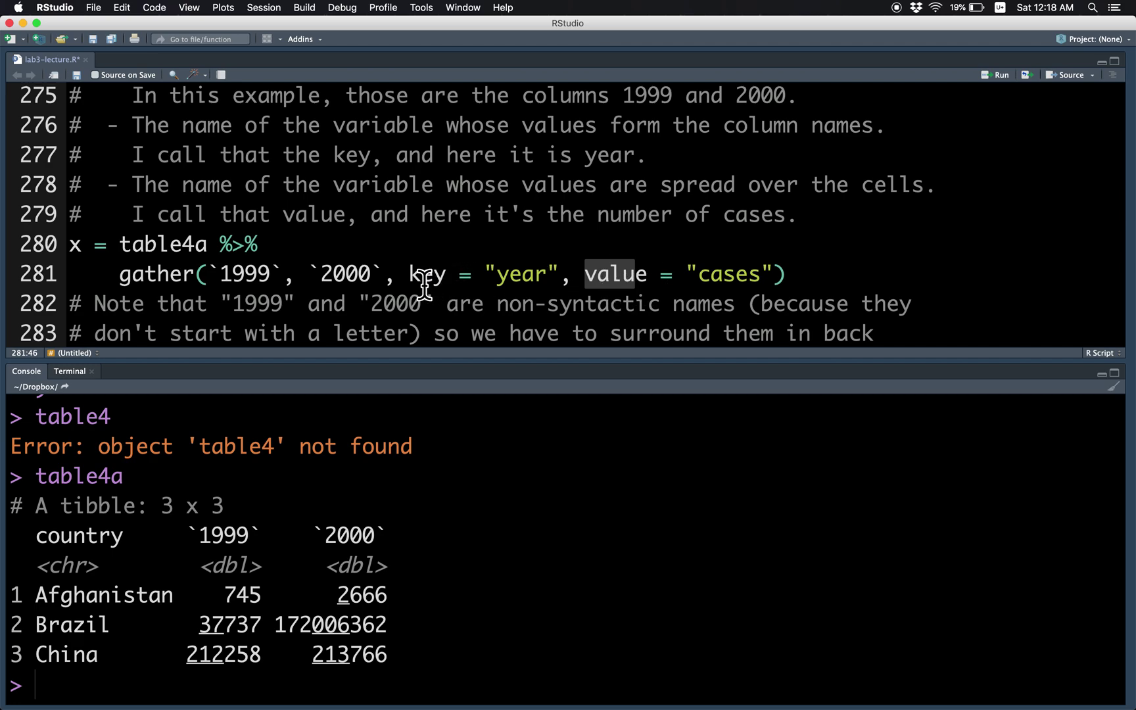
left_click_drag(409, 274, 549, 289)
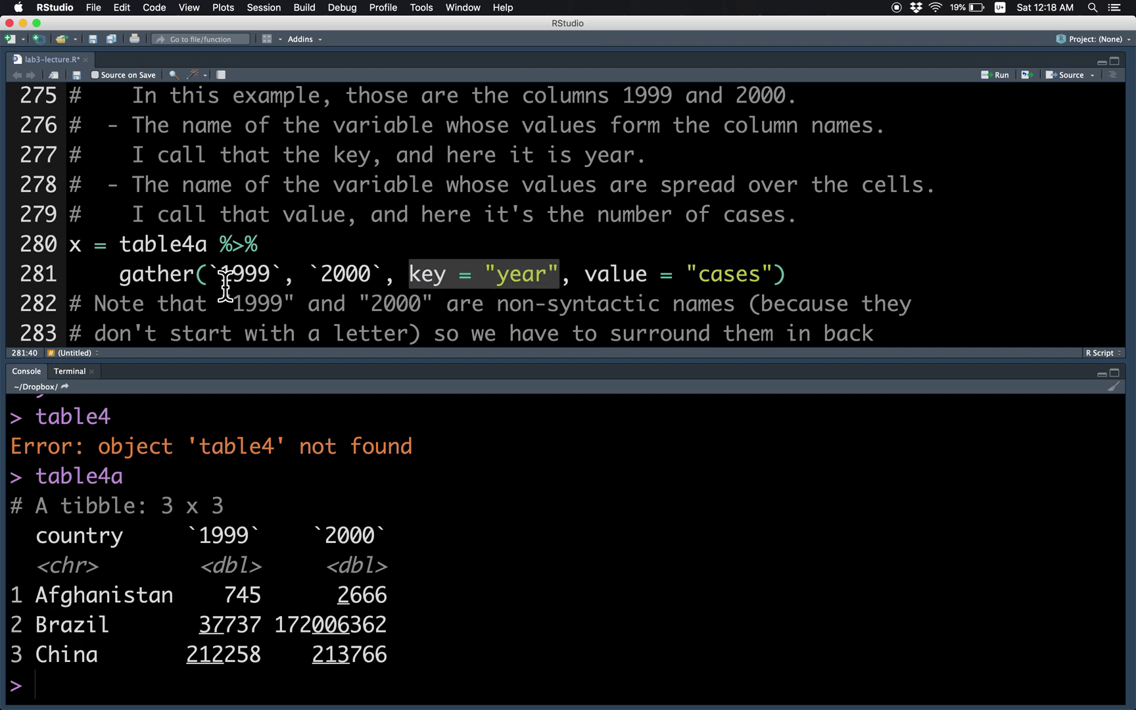
left_click_drag(210, 282, 383, 275)
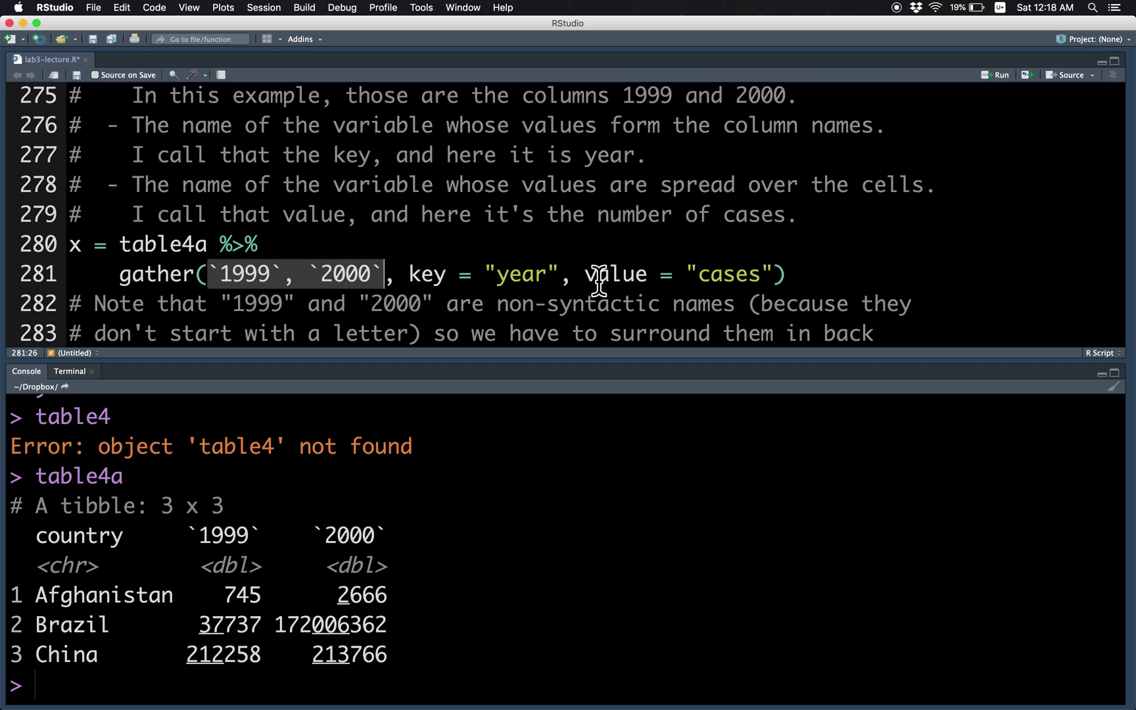
left_click_drag(586, 277, 780, 280)
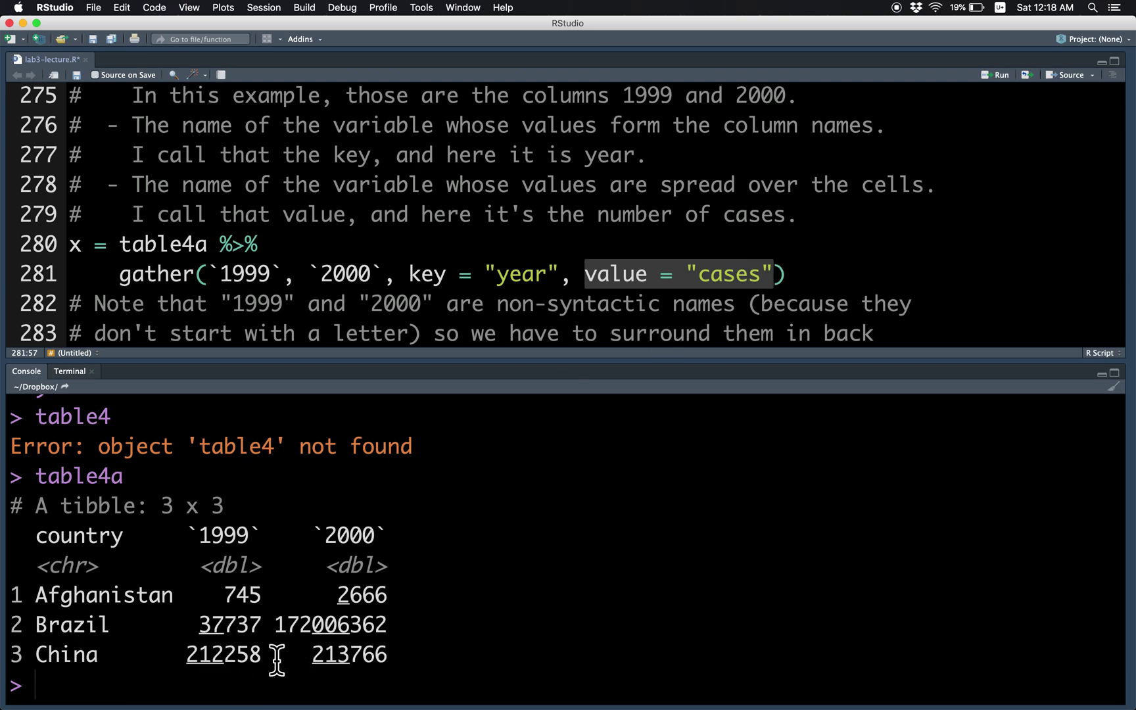
left_click(732, 291)
Step: Run the gather into x, then add and run a line printing the 6x3 x tibble
key("super+Return")
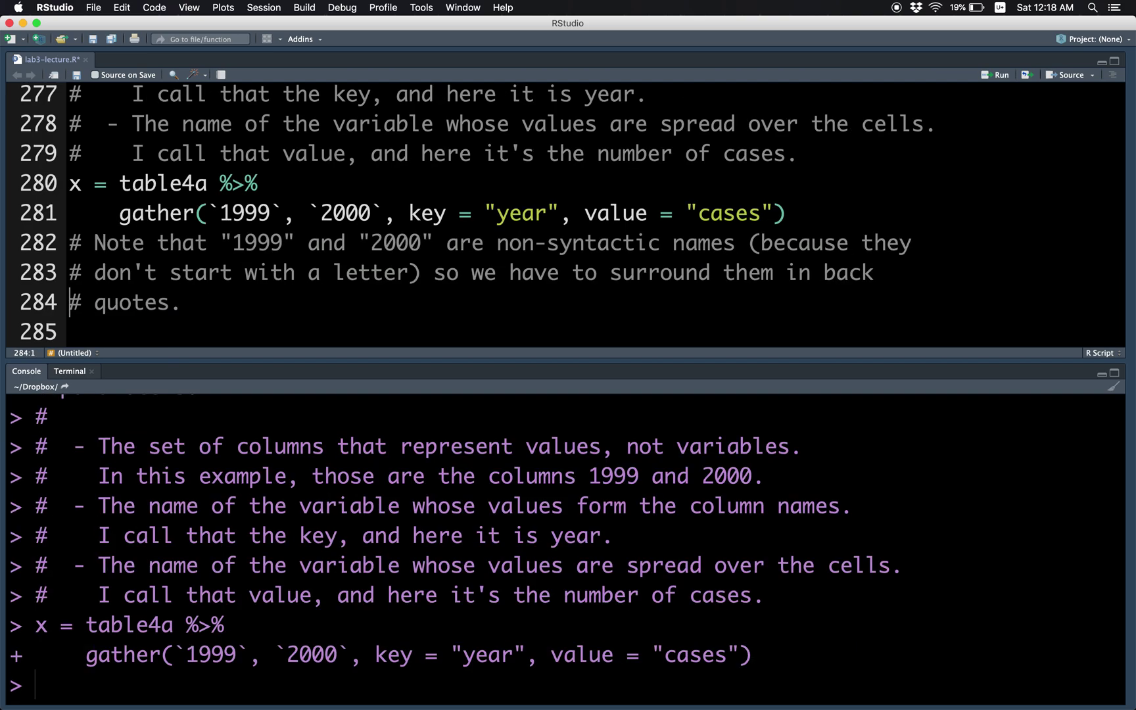
key("Down")
key("Down")
key("Return")
key("Up")
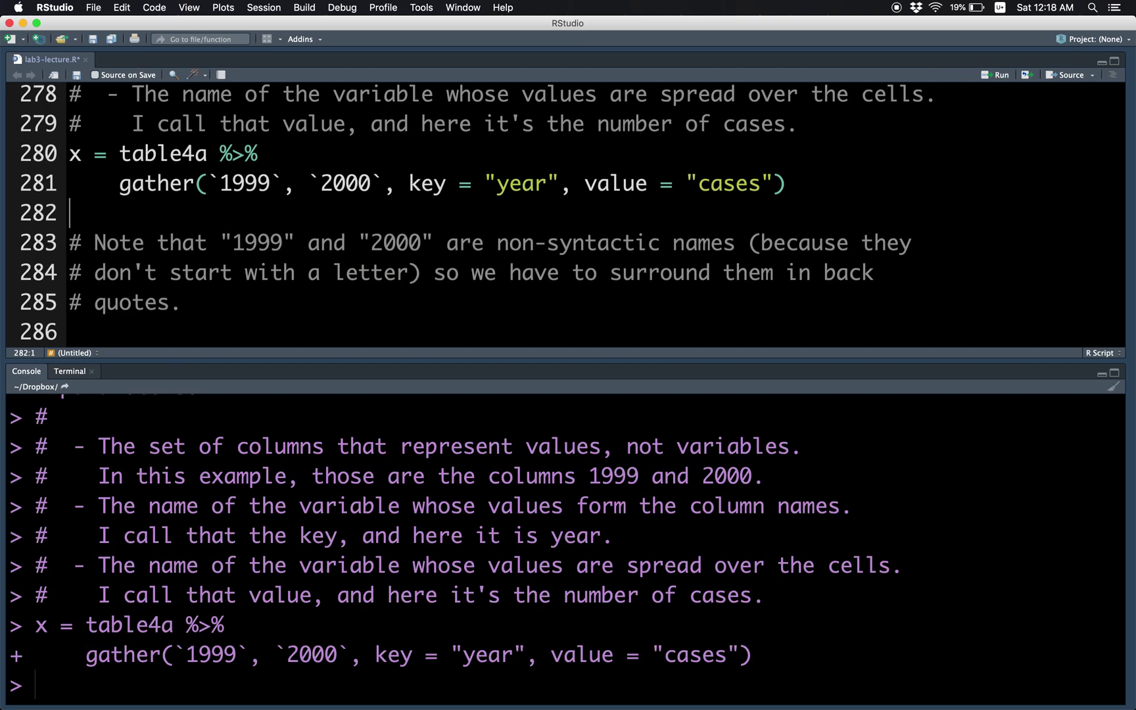
type("x")
key("super+Return")
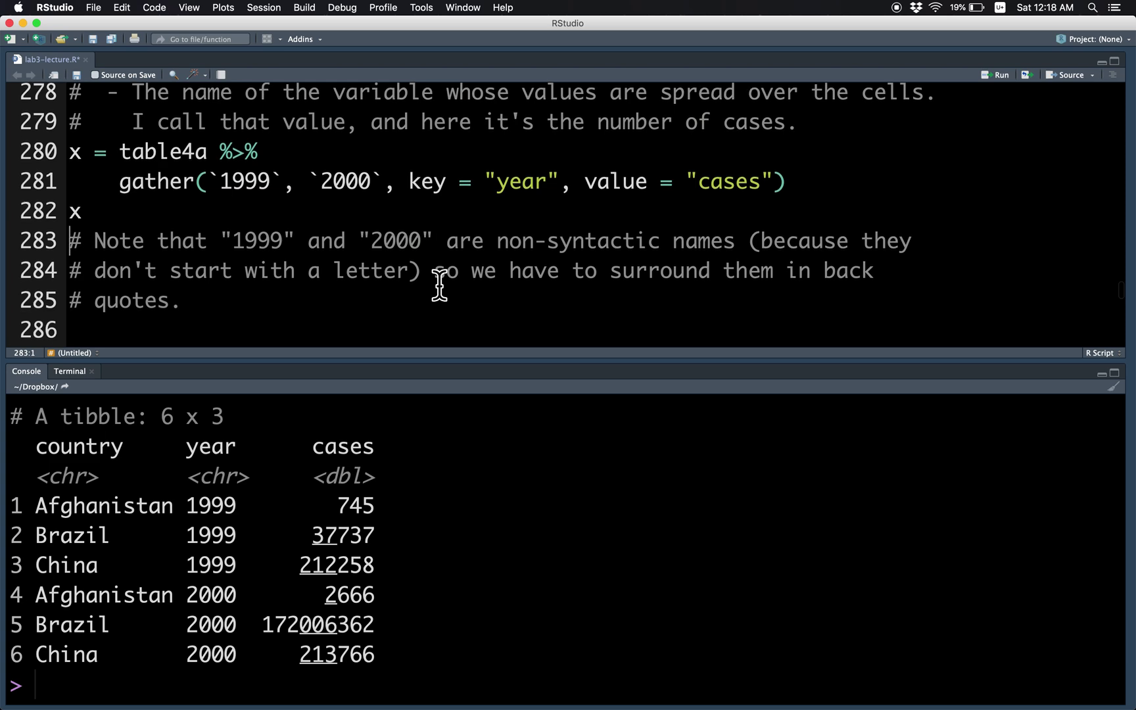
scroll(439, 291, "up", 1)
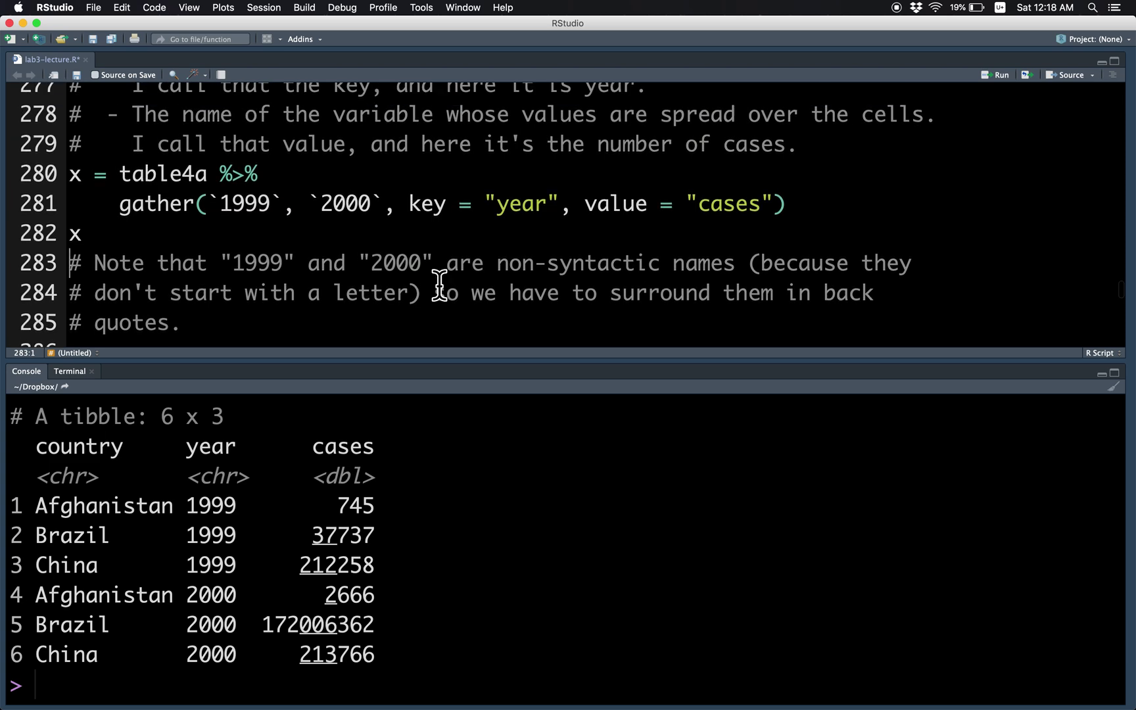
Step: Recall the gather command in the console and place the caret between 1999 and `2000`
left_click(216, 213)
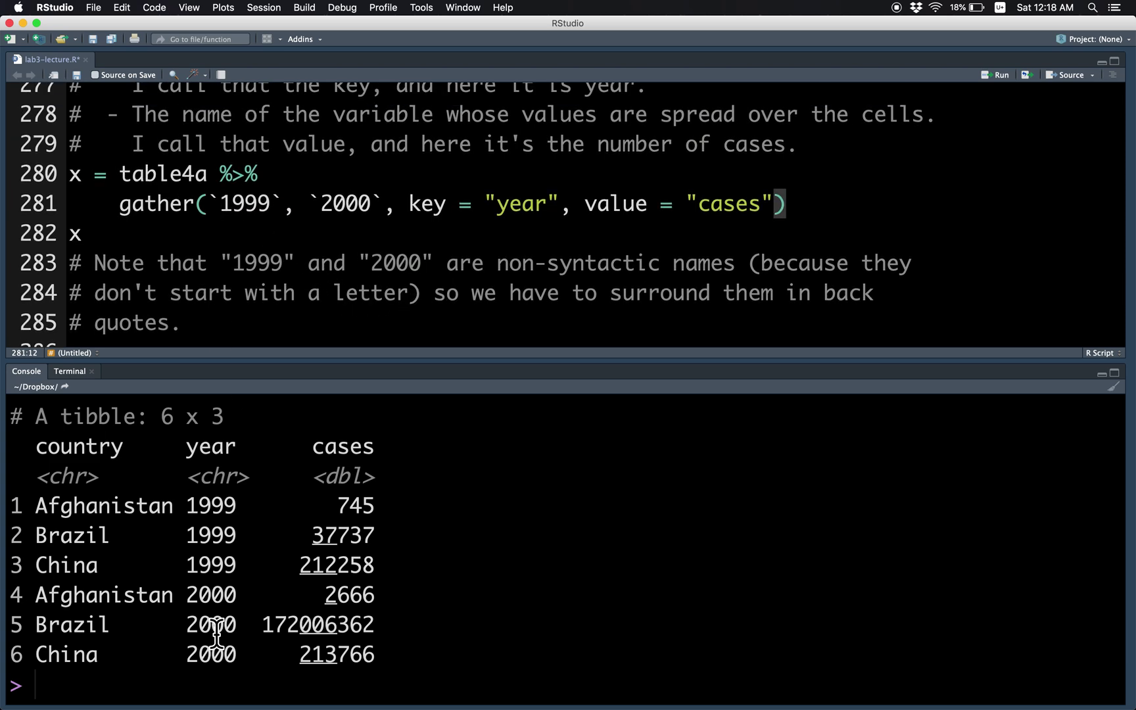
type("x")
key("Up")
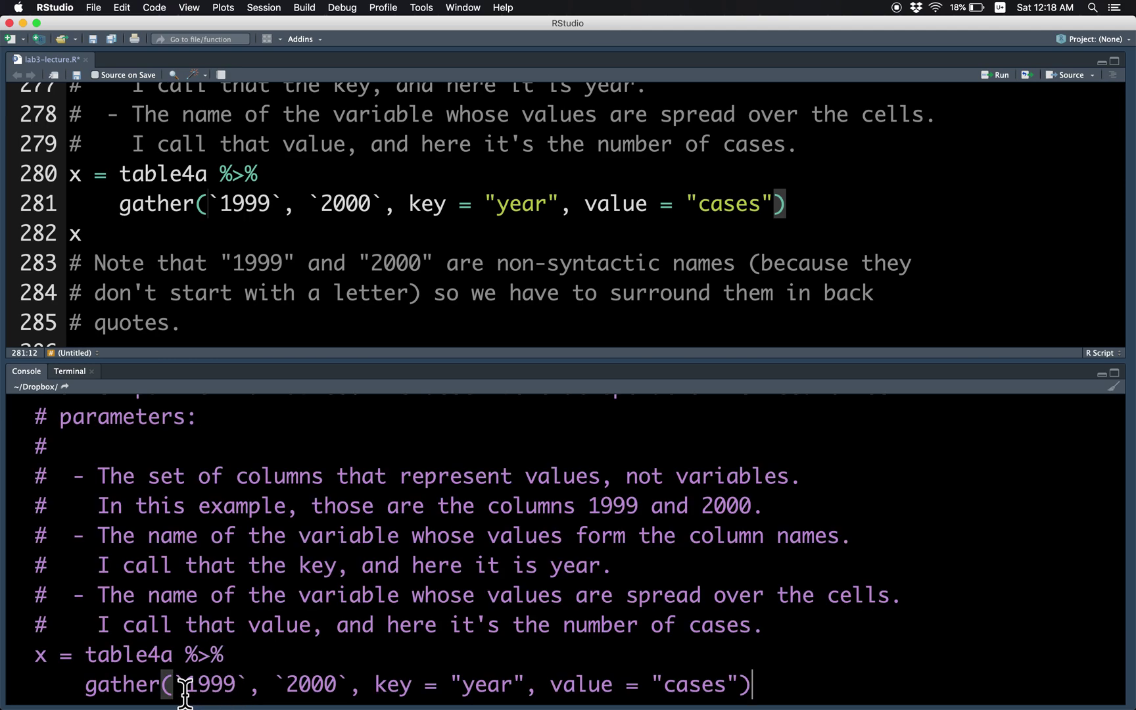
left_click(241, 688)
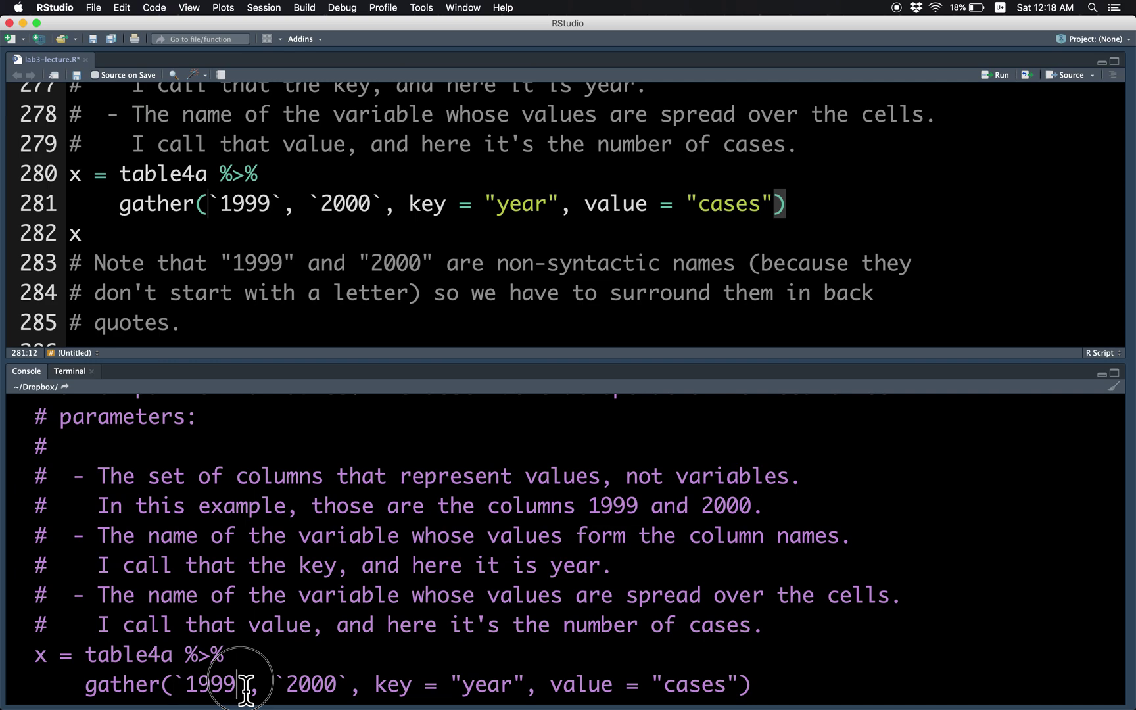
left_click(276, 687)
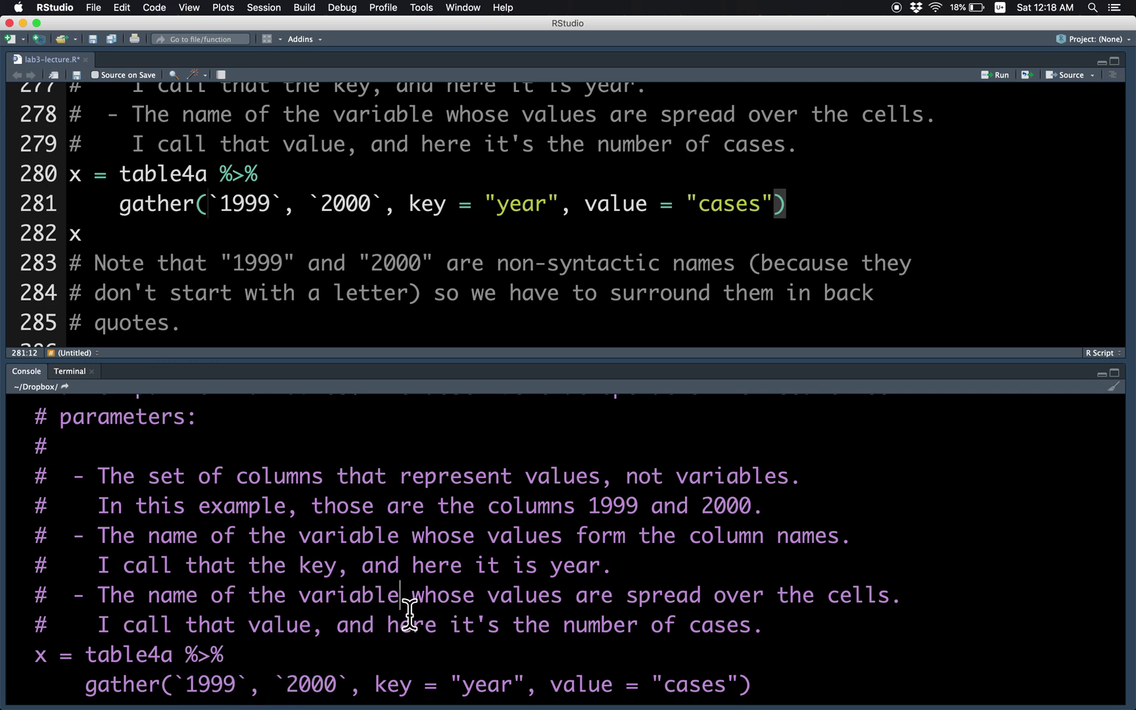
Step: Run the pending gather command in the console
left_click(520, 238)
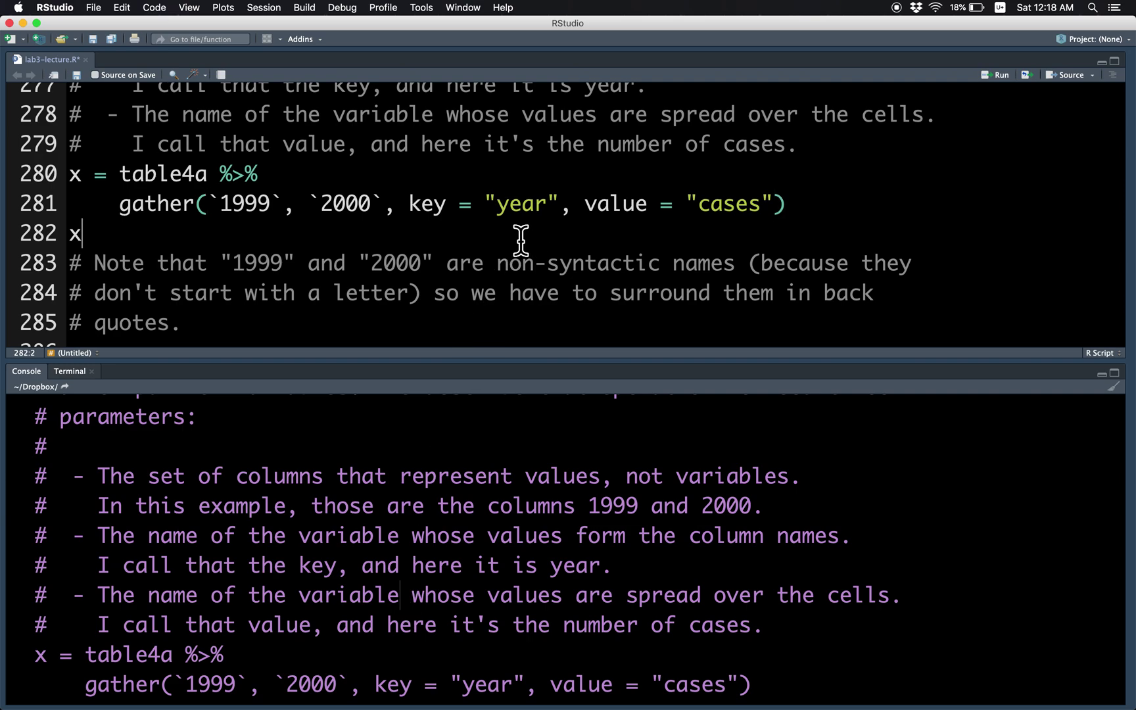
scroll(520, 238, "down", 5)
scroll(520, 240, "down", 1)
scroll(520, 239, "up", 3)
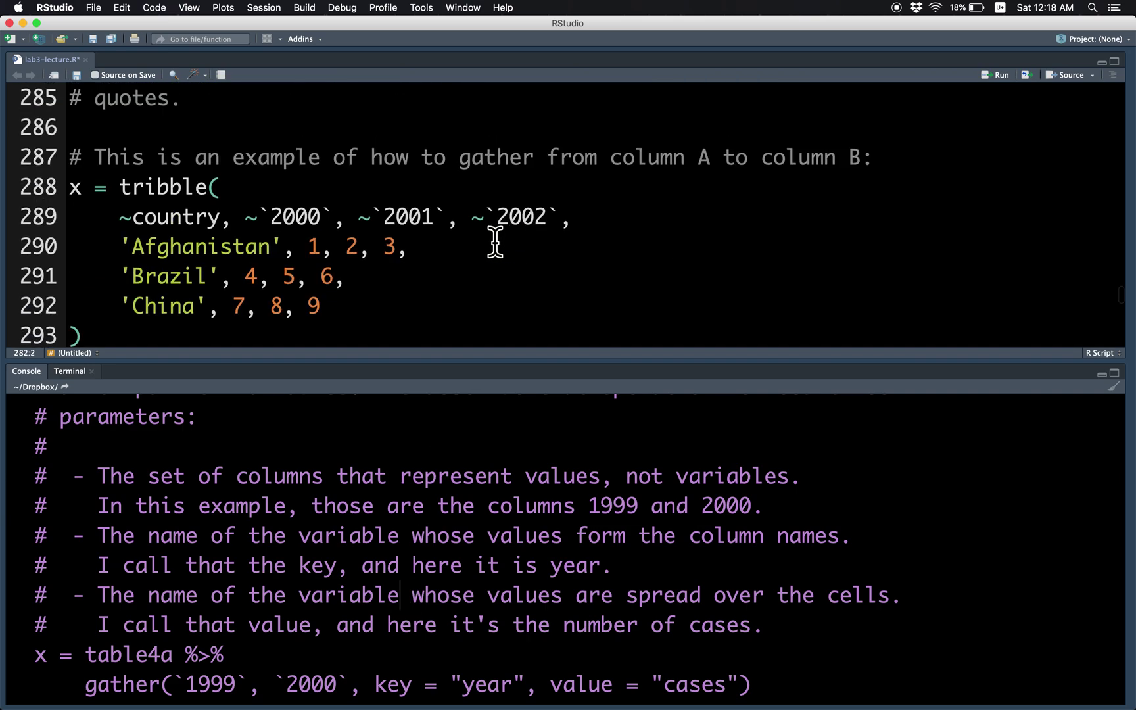
left_click(435, 246)
left_click(416, 530)
key("Return")
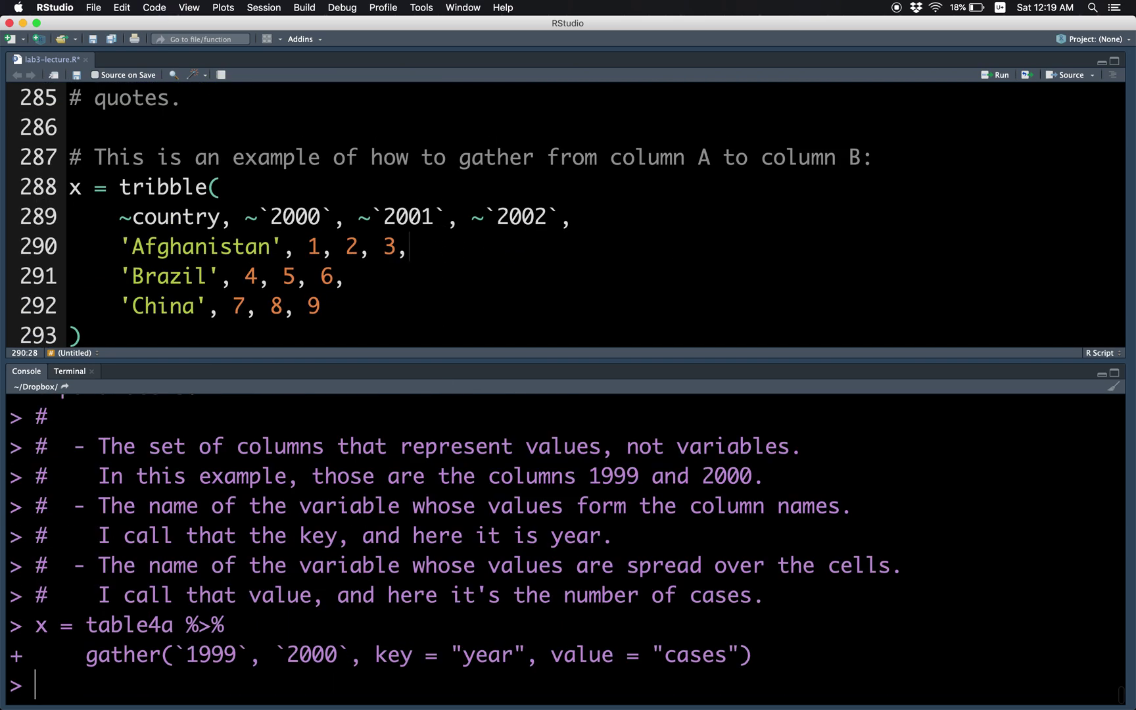
Step: Create the `2000`–`2002` example tribble, gather it into year and cases as y, and print y
left_click(360, 227)
scroll(369, 243, "up", 1)
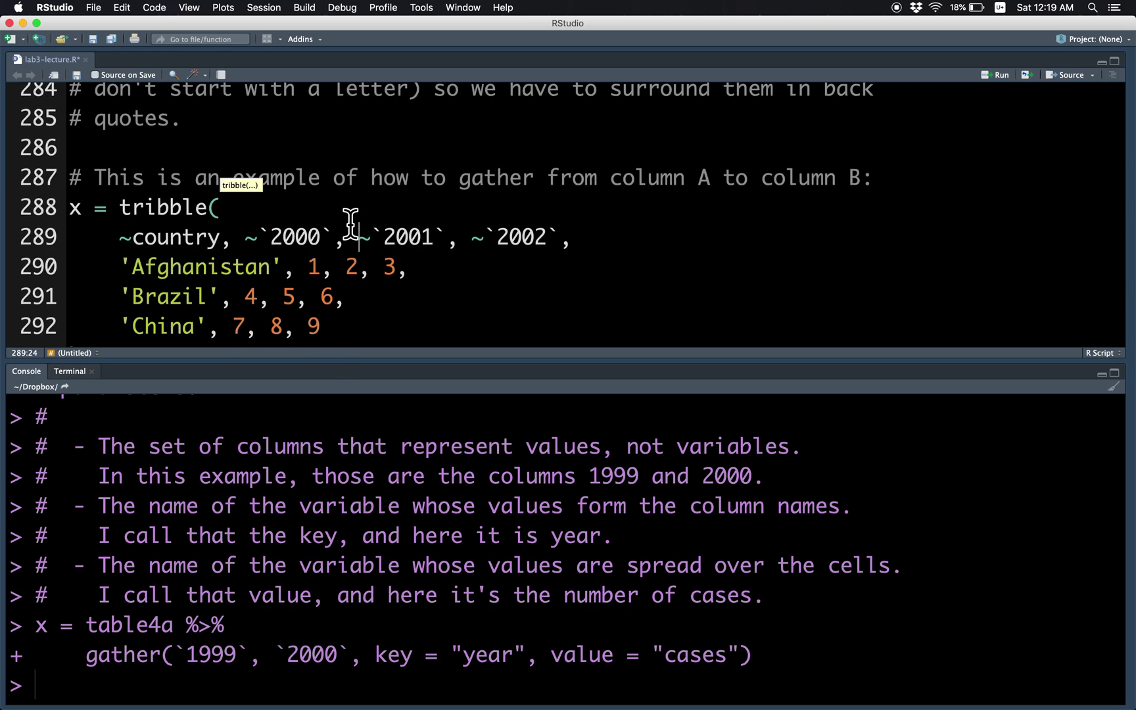
key("Up")
key("ctrl+Return")
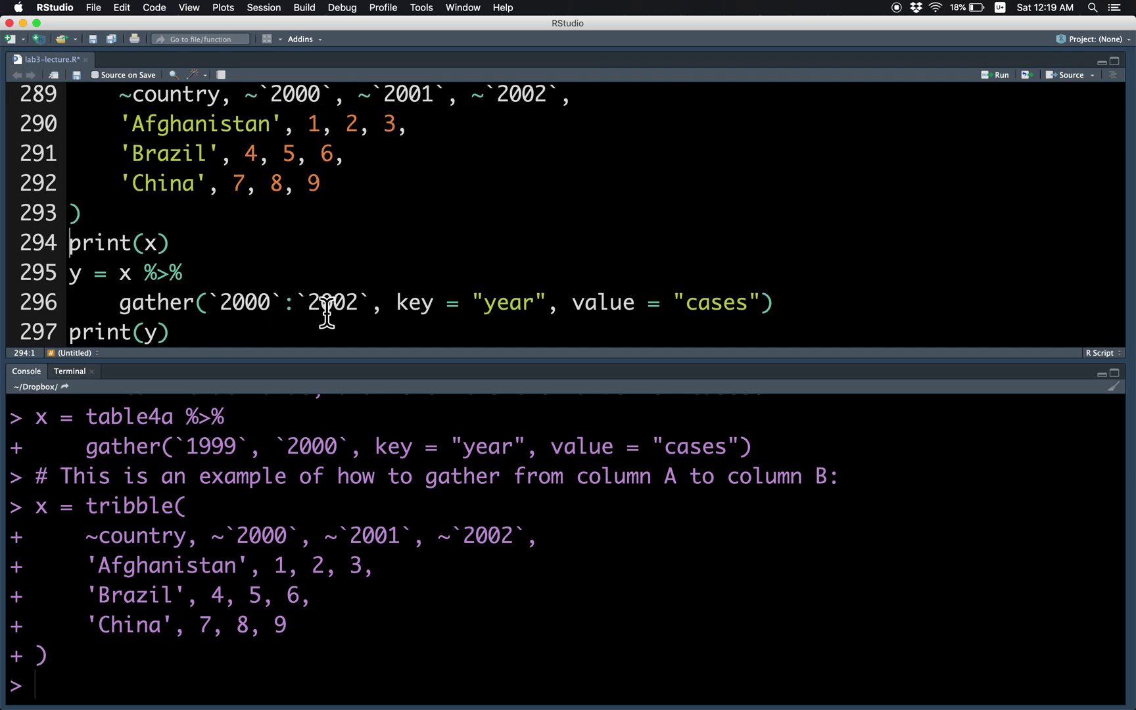
left_click(416, 320)
key("super+Return")
key("super+Return")
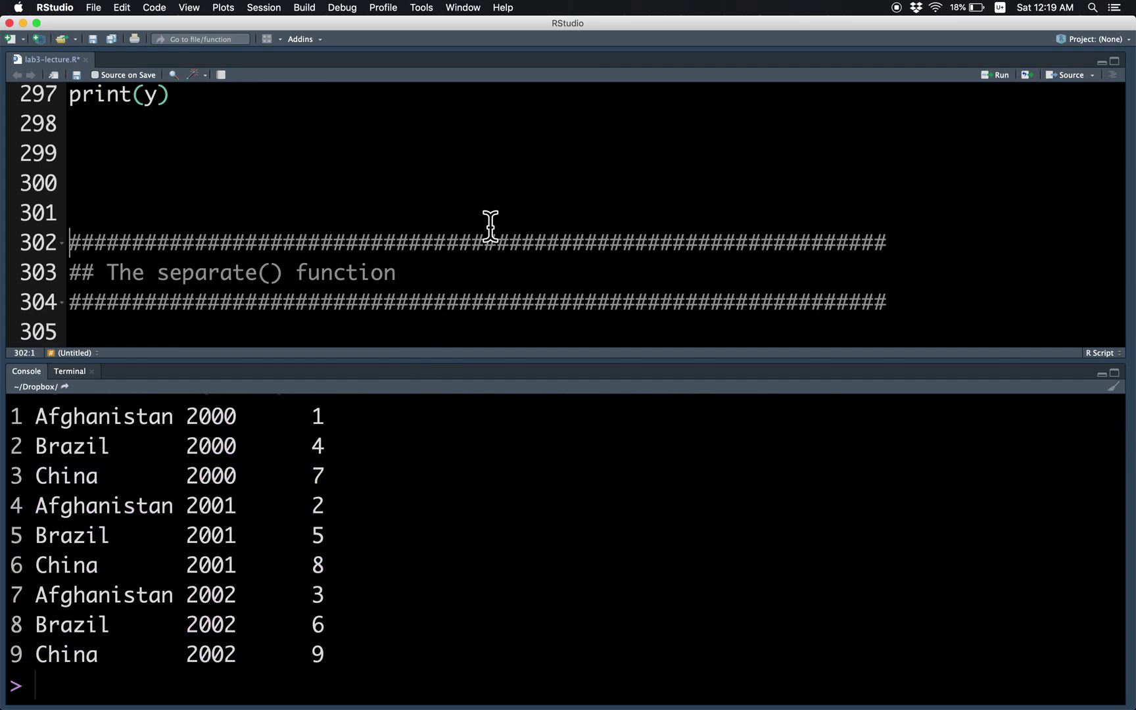
scroll(489, 227, "down", 7)
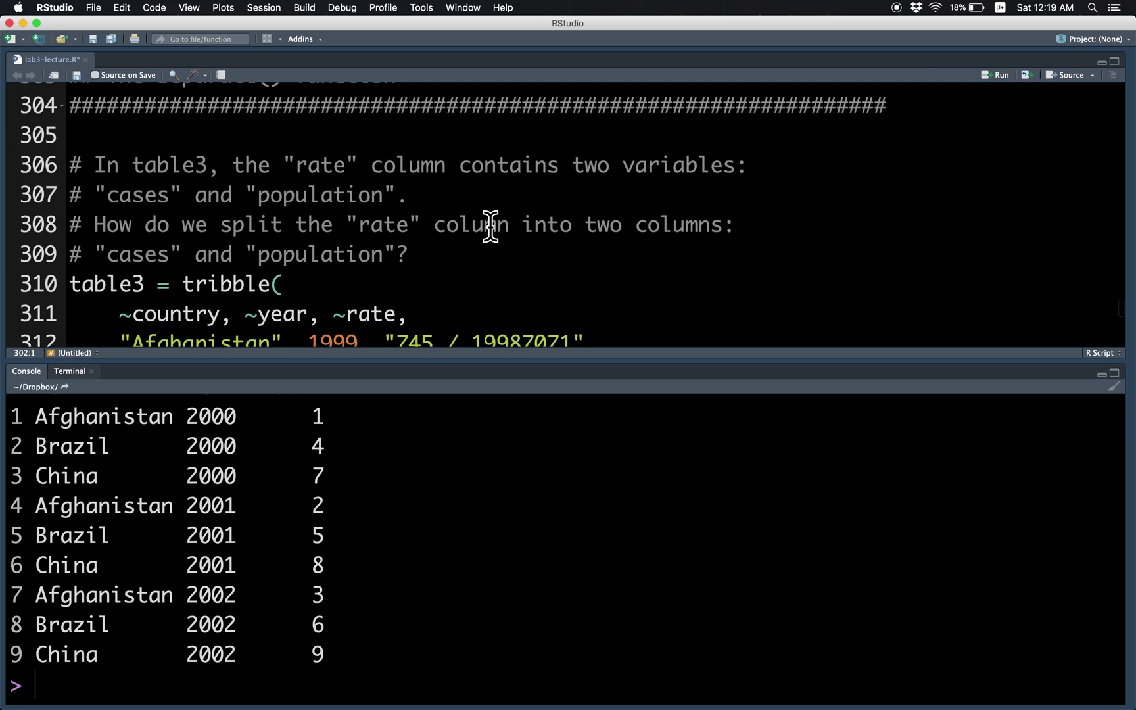
scroll(491, 226, "up", 3)
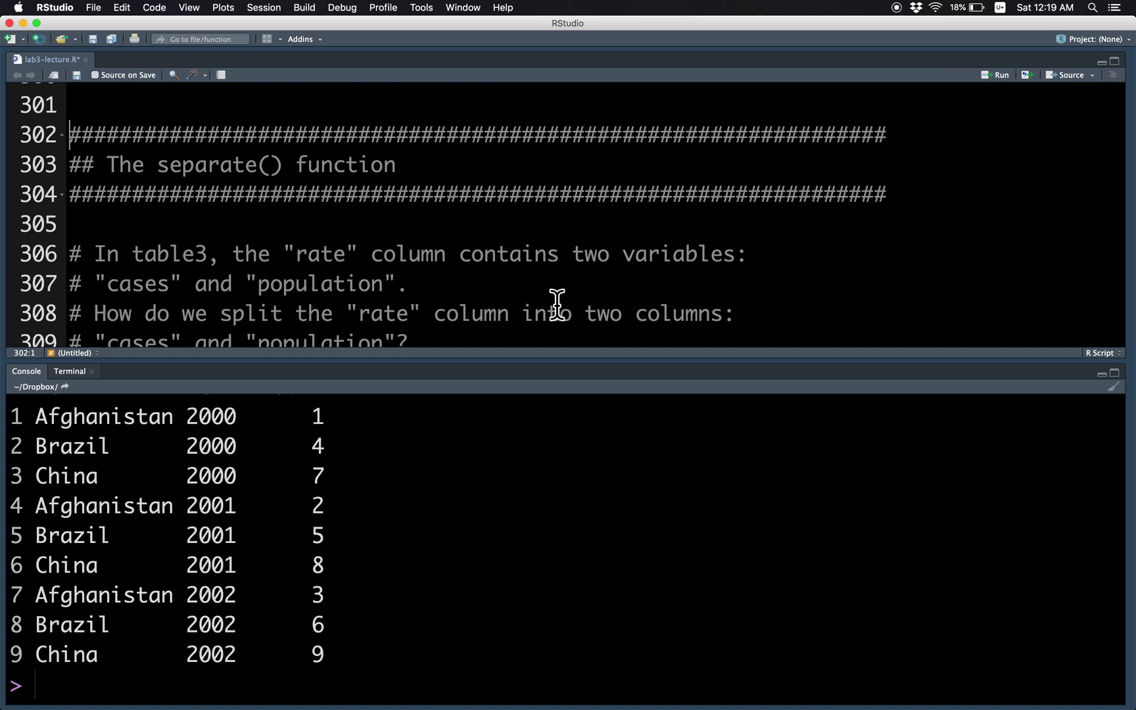
scroll(556, 304, "down", 4)
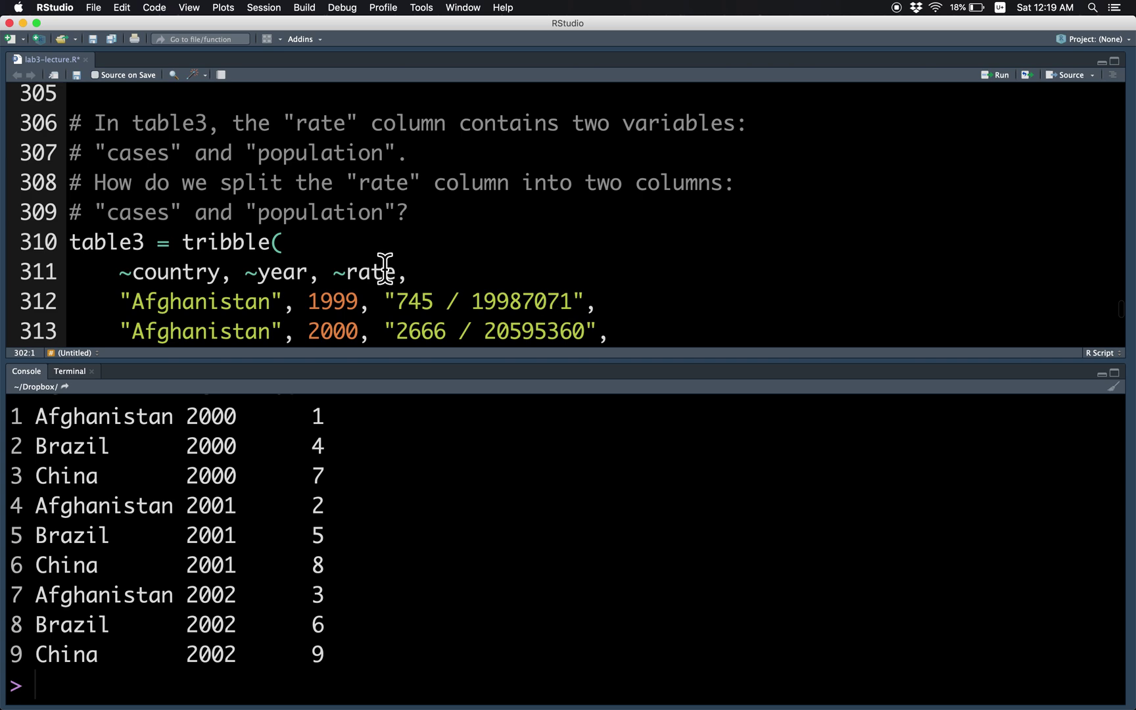
Step: Run the table3 tribble, whose rate column holds cases and population as text
left_click(391, 251)
key("super+Return")
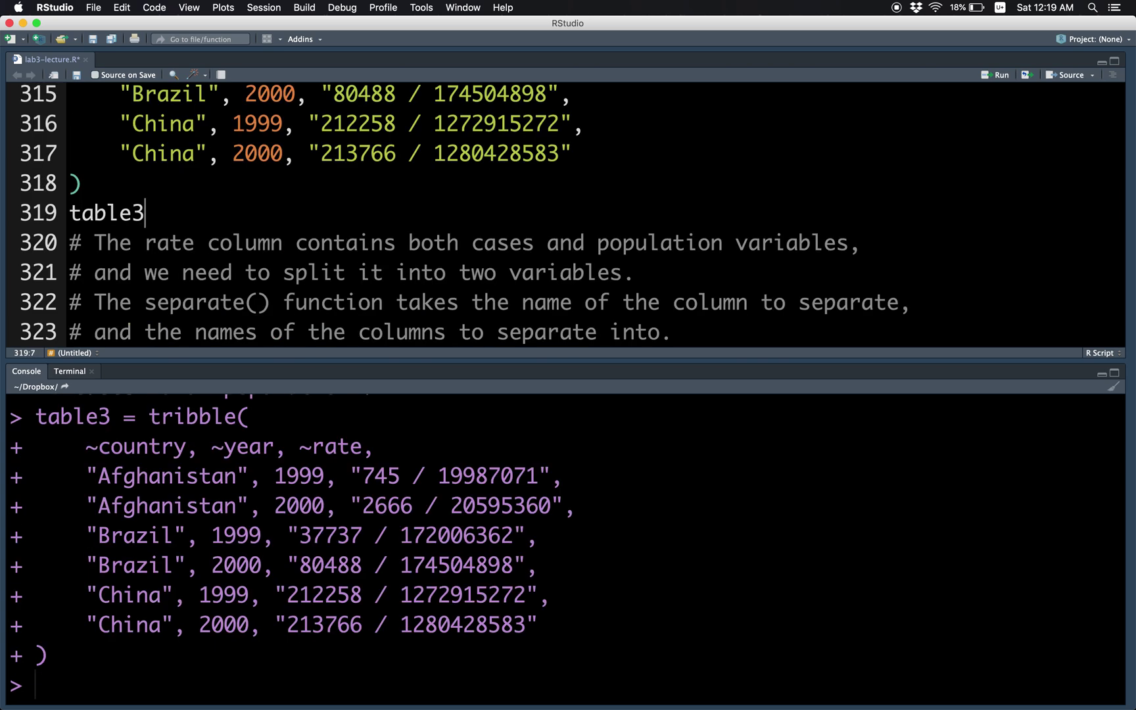
Step: Print table3, save the script, and run separate() to split rate into cases and population
key("super+Return")
key("Return")
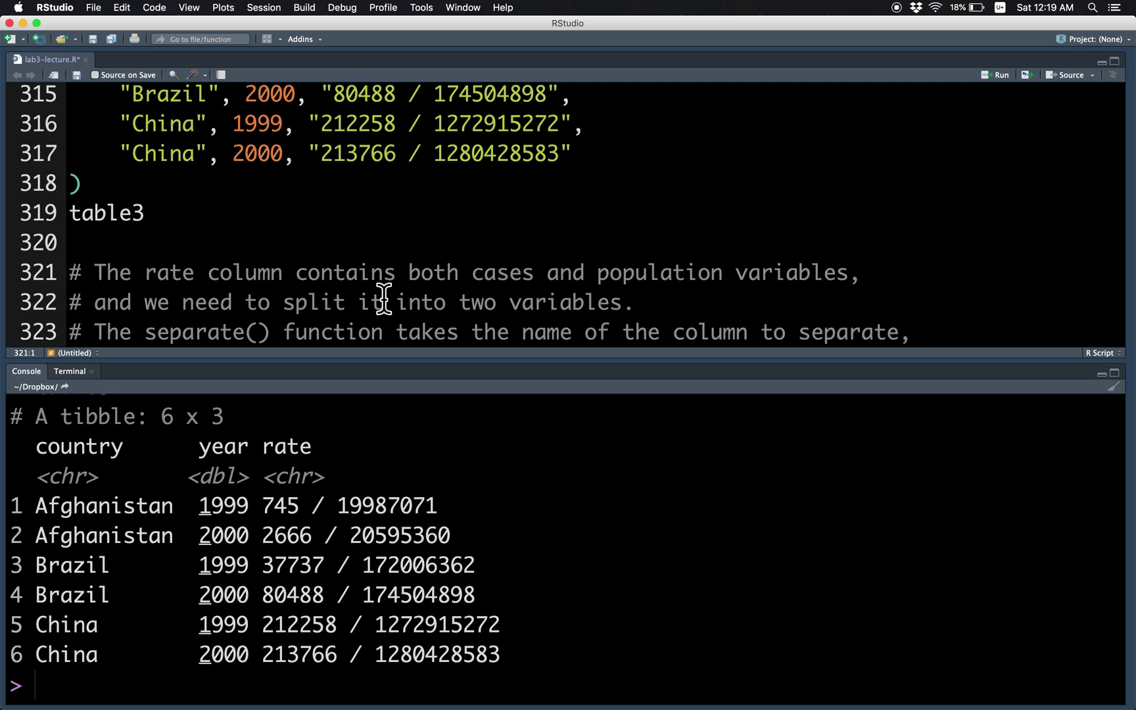
key("super+s")
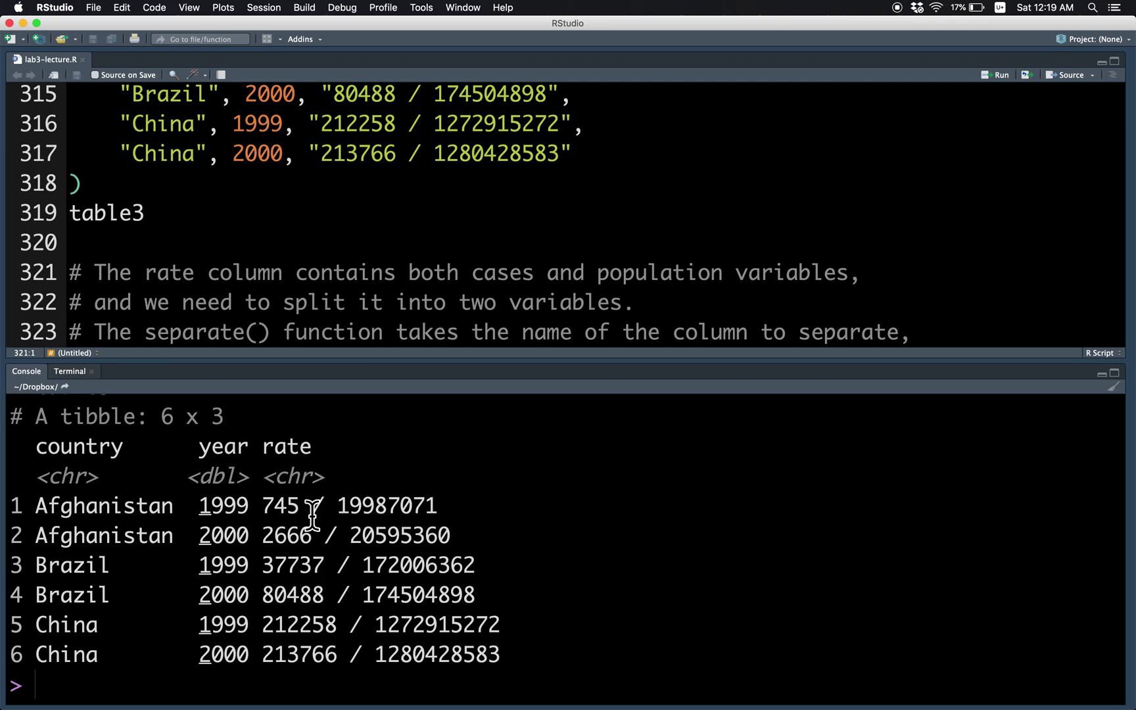
scroll(405, 273, "down", 1)
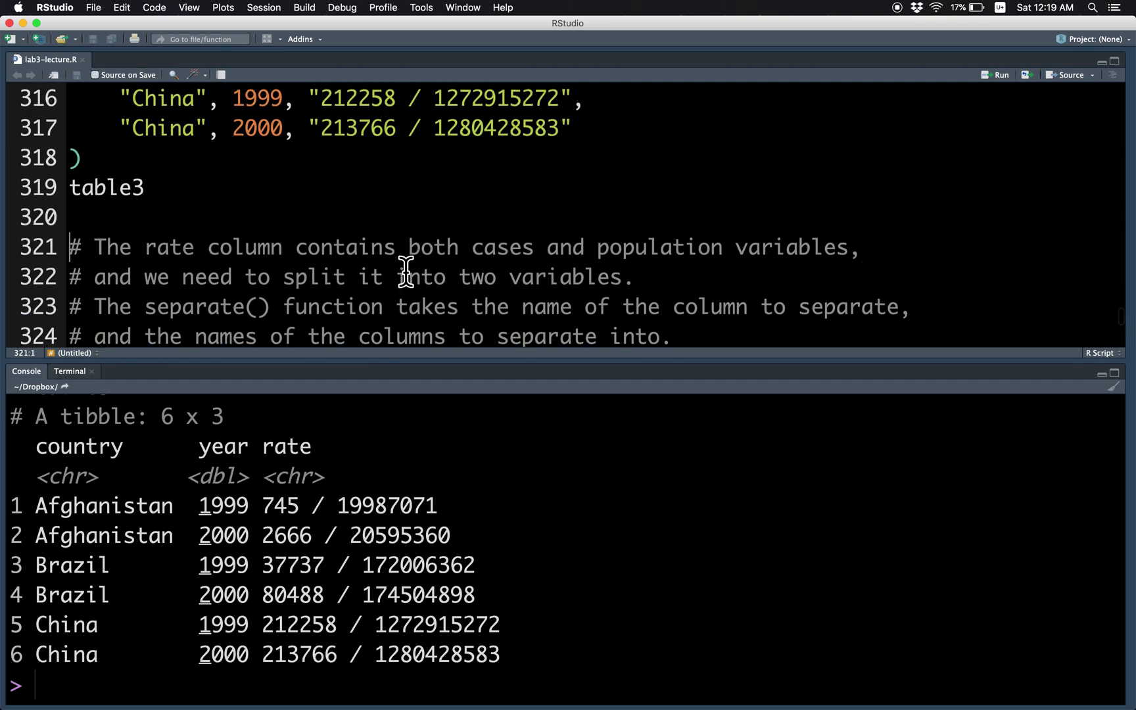
scroll(406, 266, "down", 2)
scroll(405, 274, "down", 1)
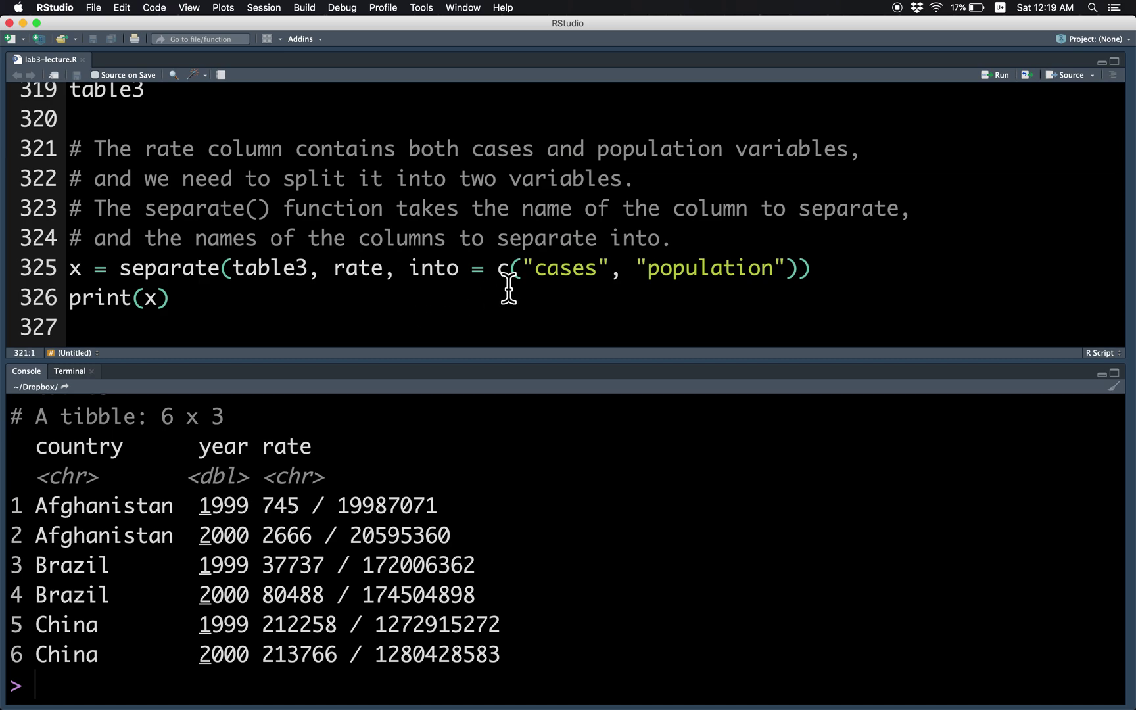
scroll(489, 292, "down", 1)
scroll(490, 292, "down", 2)
scroll(491, 293, "up", 2)
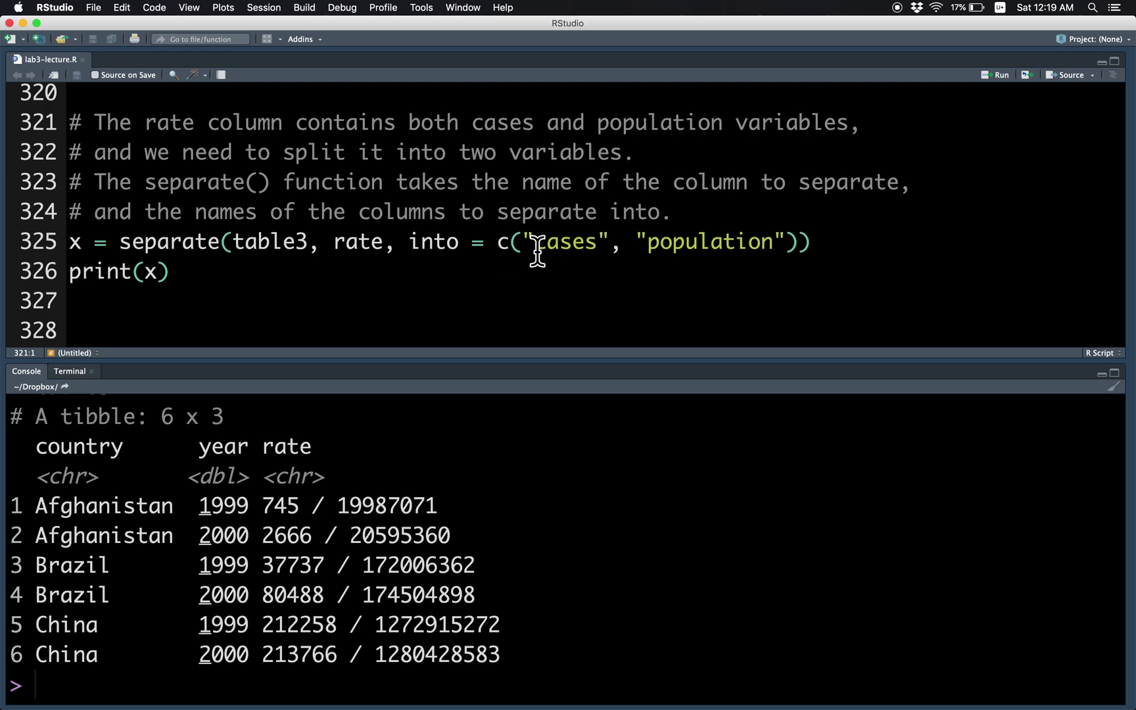
left_click(683, 251)
key("super+alt+t")
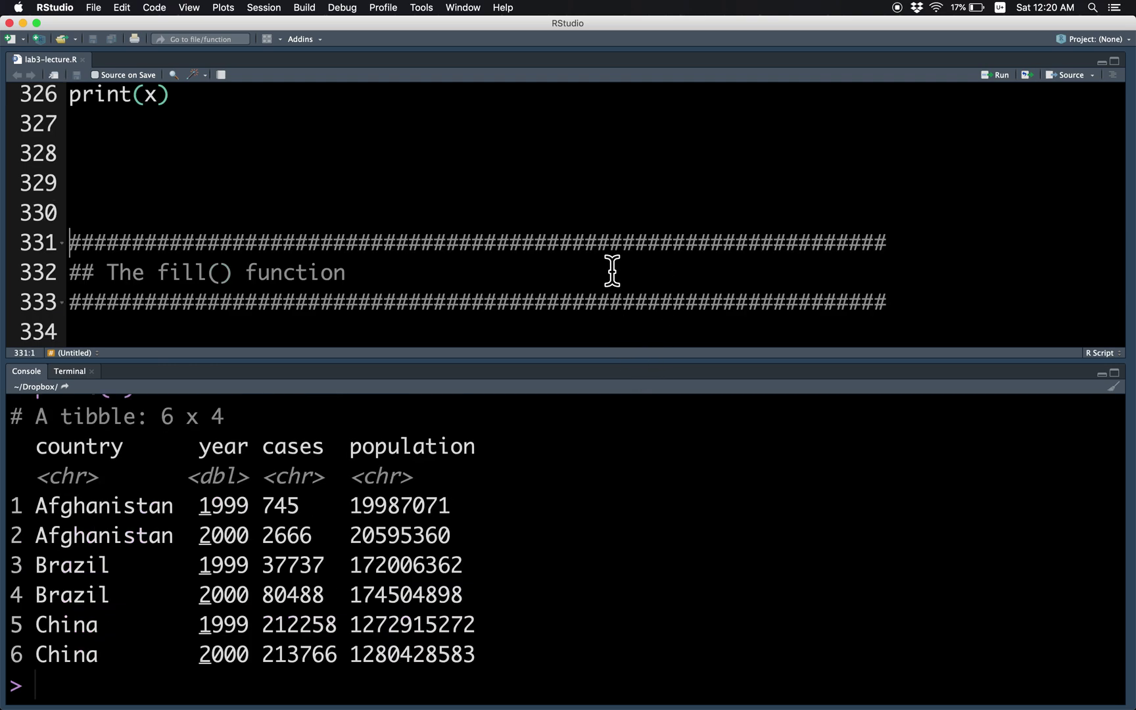
Step: Remove the blank line above the fill section and run the treatment tribble with missing persons
key("BackSpace")
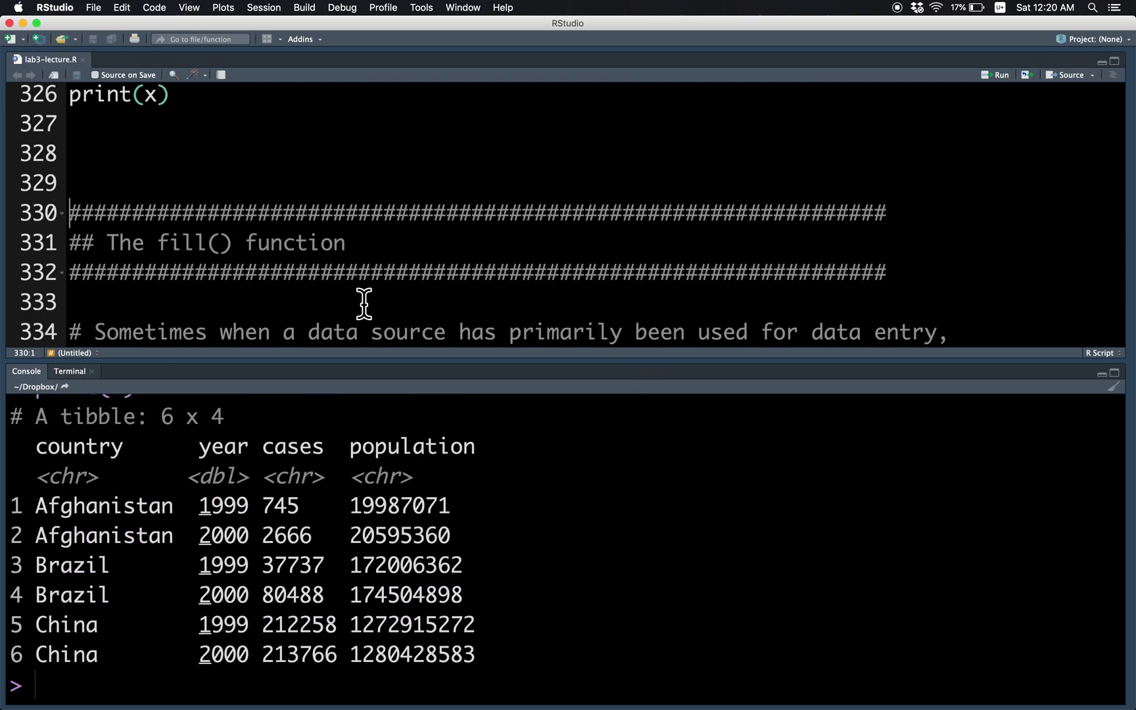
scroll(363, 303, "down", 2)
scroll(363, 303, "down", 2)
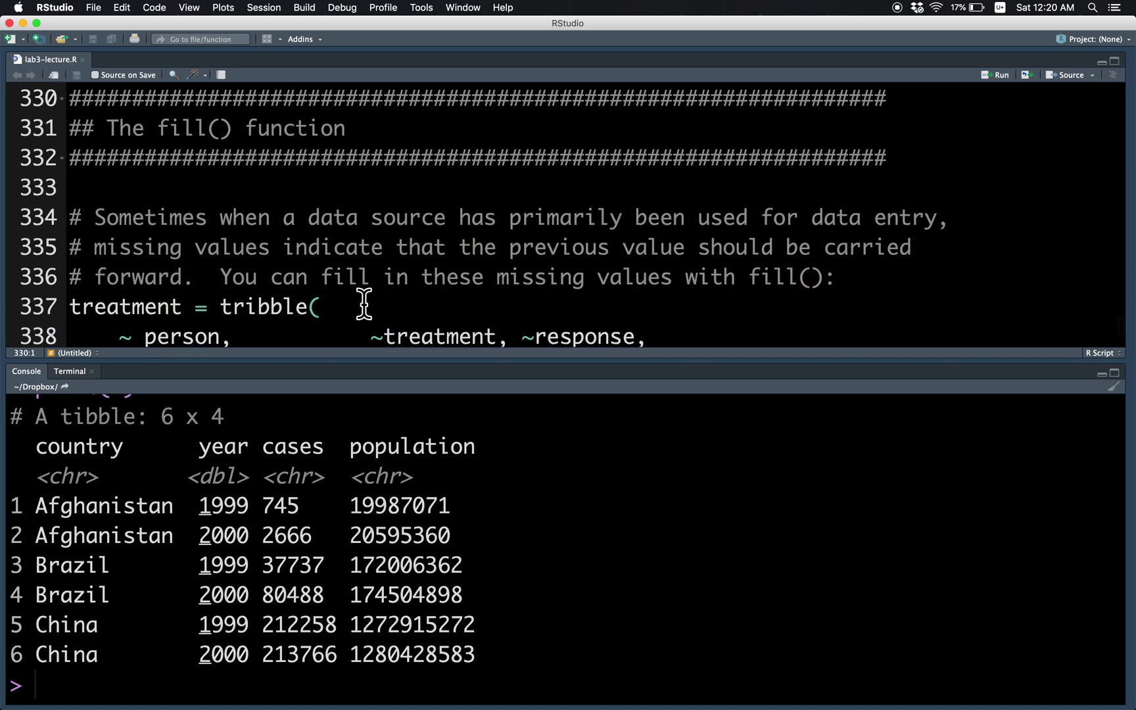
scroll(364, 302, "down", 1)
left_click(359, 299)
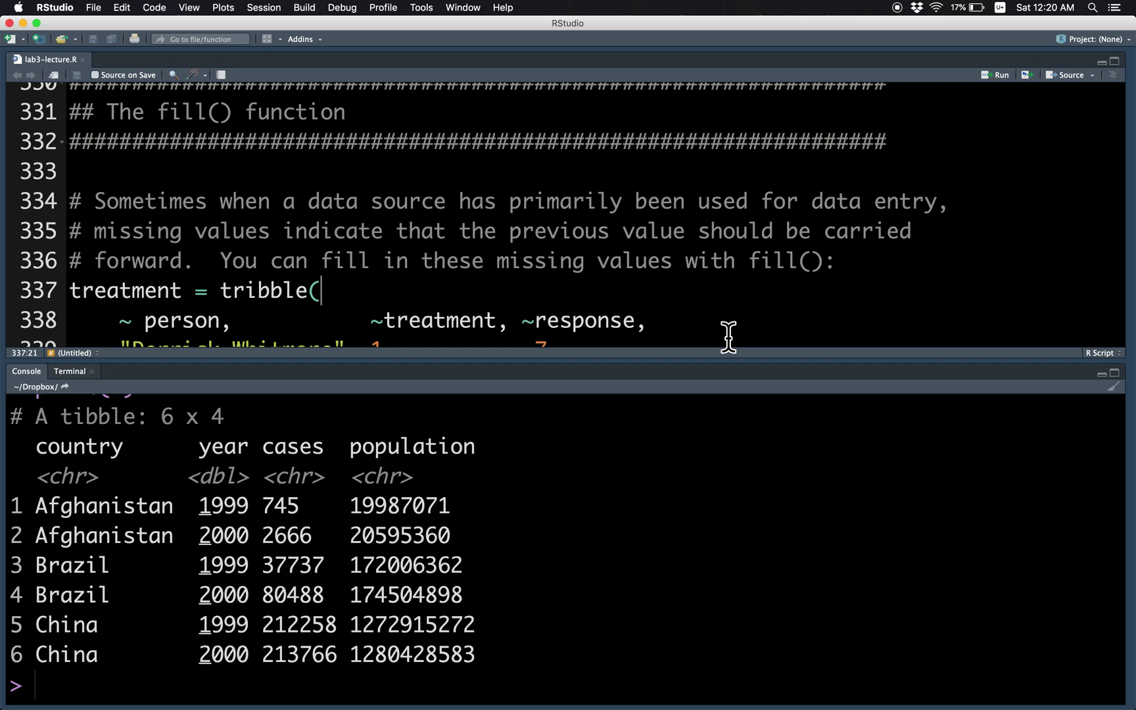
scroll(728, 336, "down", 2)
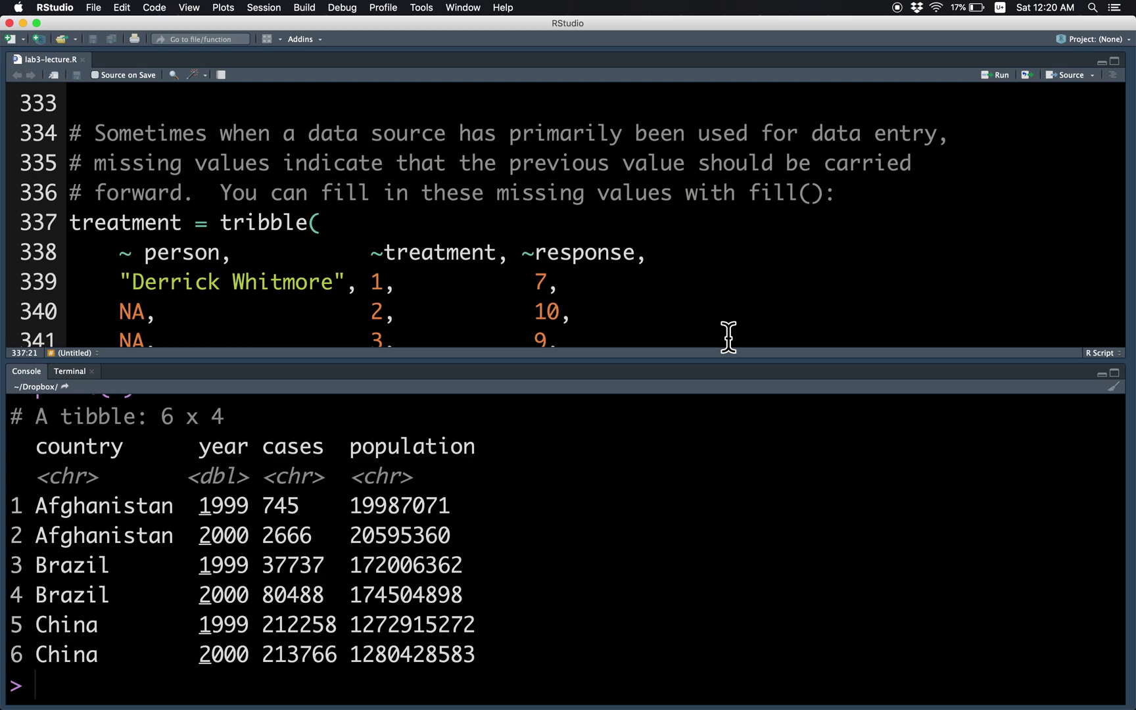
key("super+Return")
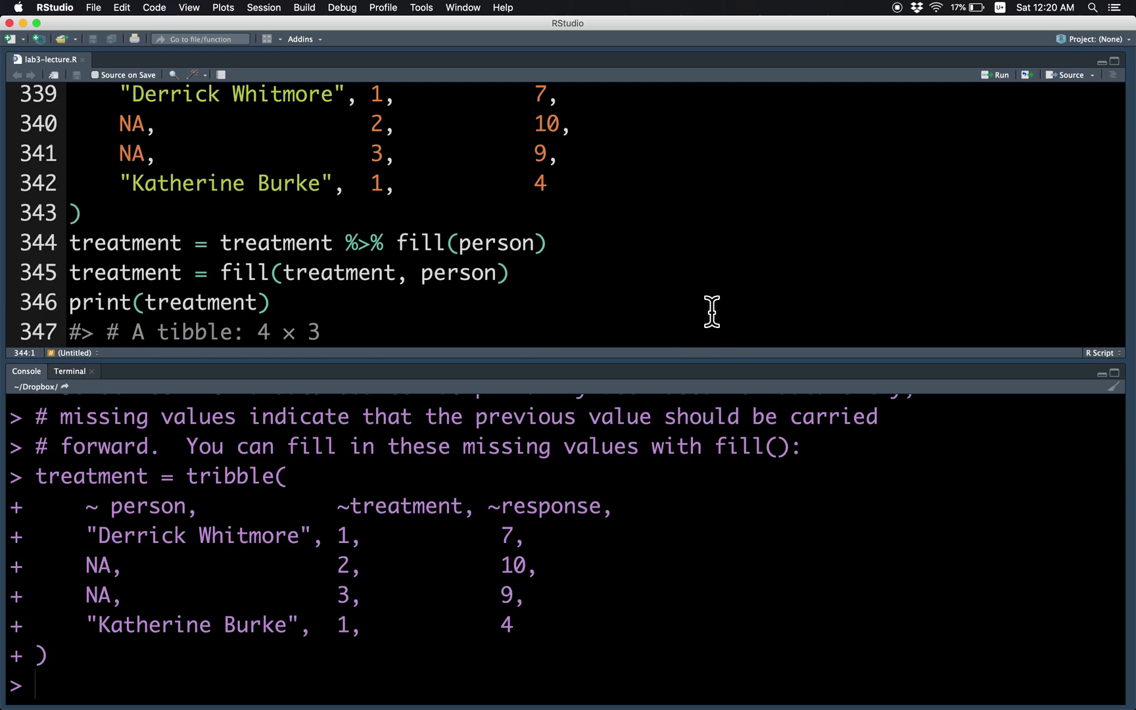
scroll(711, 311, "up", 1)
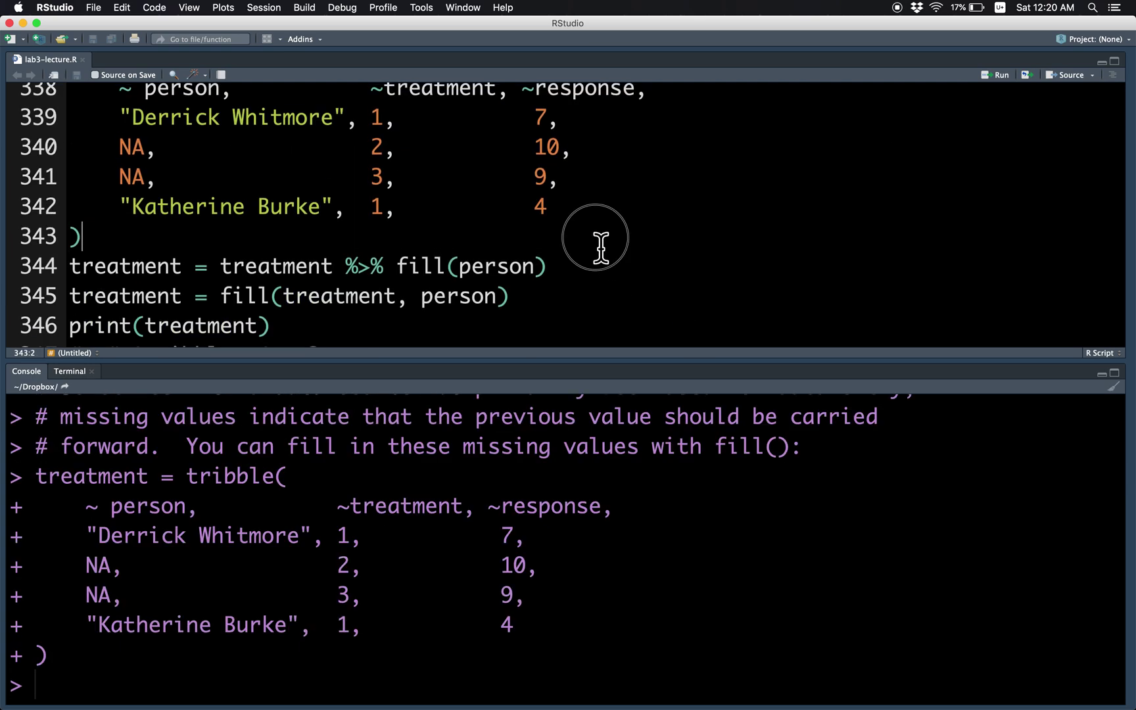
key("Return")
key("Up")
type("treatment")
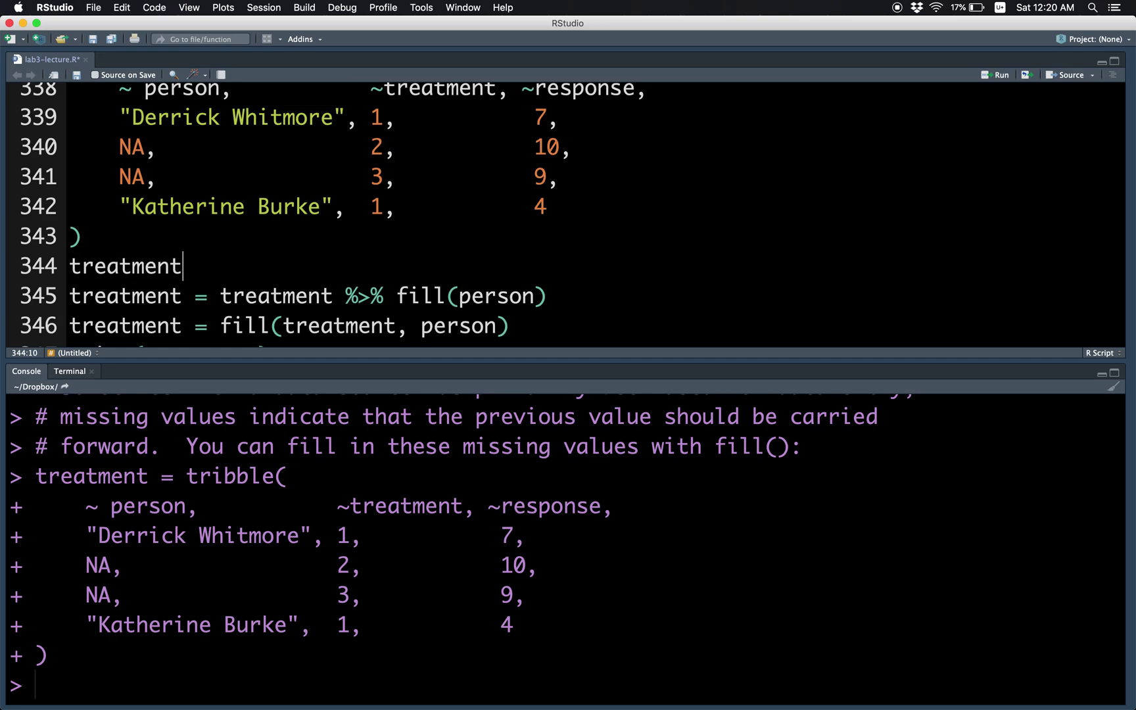
Step: Print the 4x3 treatment tibble, showing NA for the second and third persons
key("super+Return")
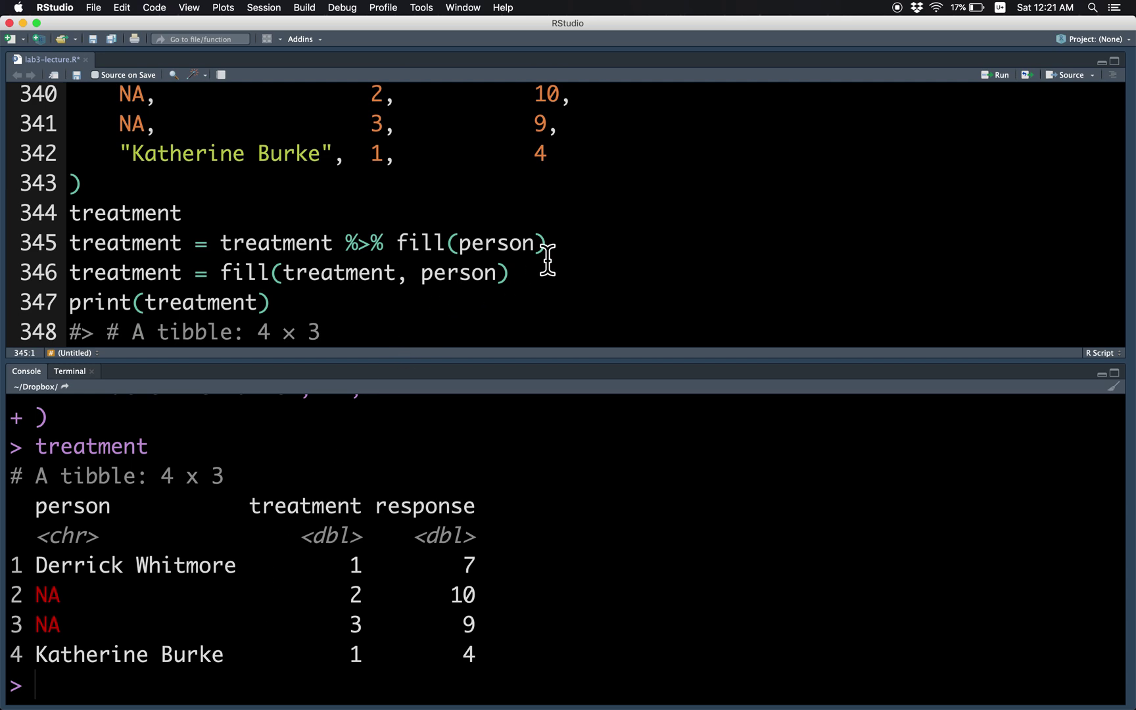
scroll(683, 233, "up", 1)
scroll(683, 234, "up", 2)
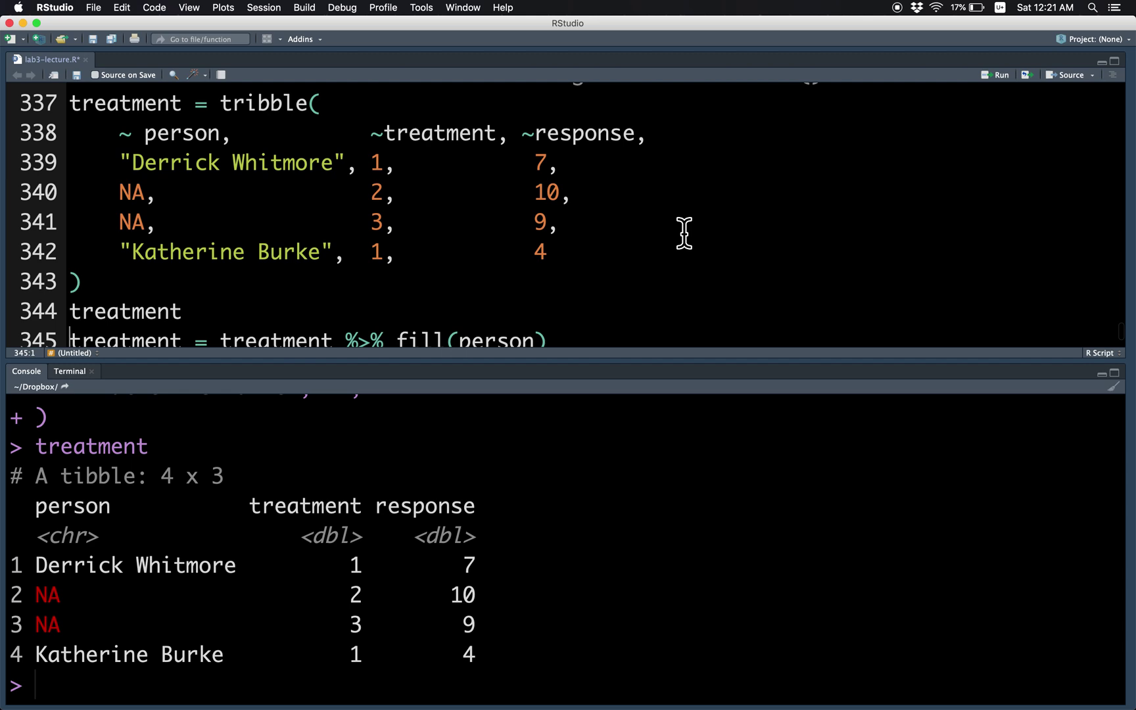
scroll(683, 233, "up", 3)
scroll(684, 234, "up", 1)
scroll(683, 234, "up", 2)
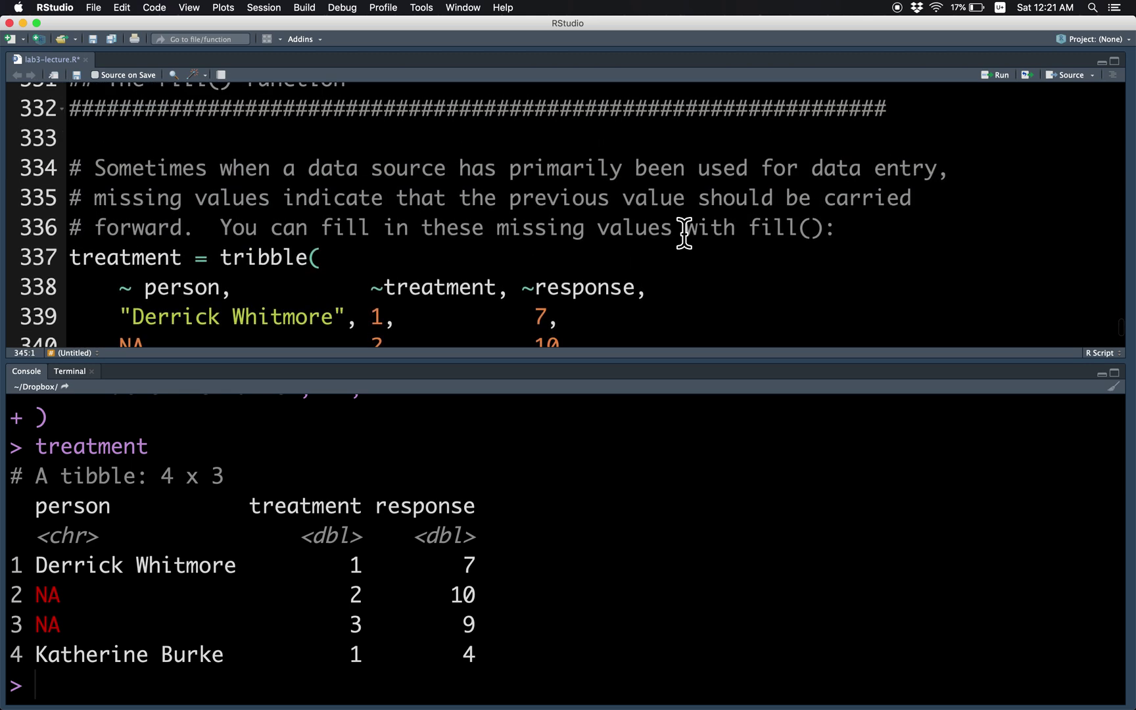
scroll(683, 234, "down", 2)
scroll(683, 234, "down", 3)
scroll(683, 233, "down", 1)
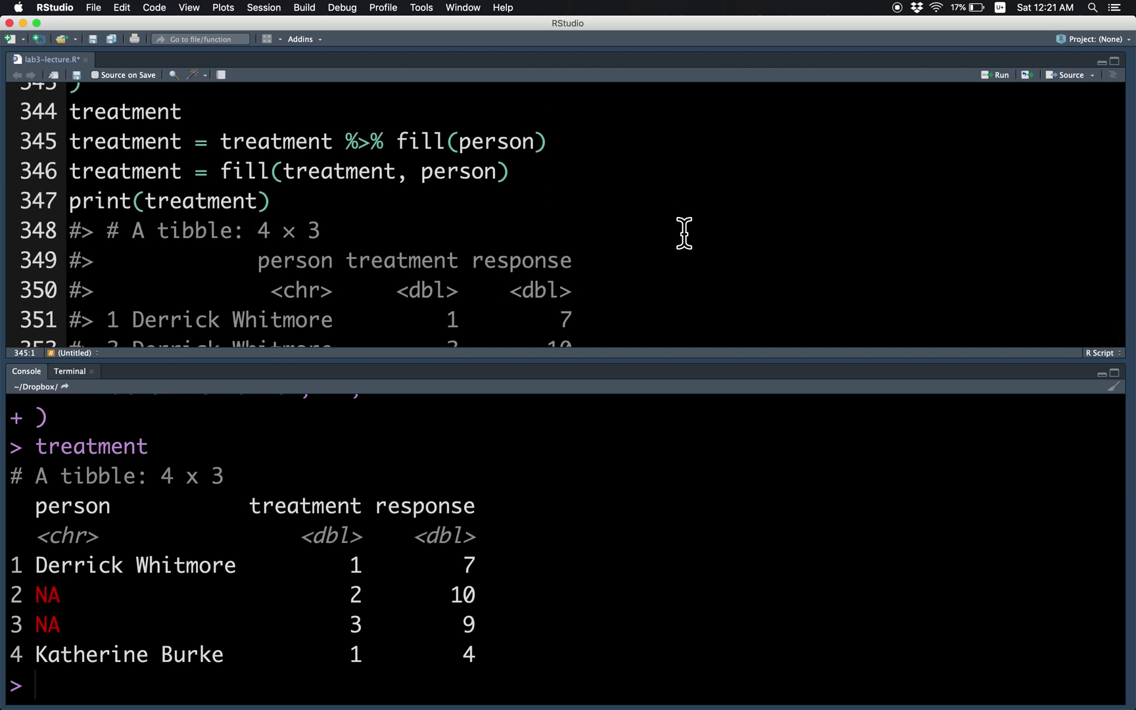
scroll(683, 234, "down", 2)
scroll(684, 234, "down", 1)
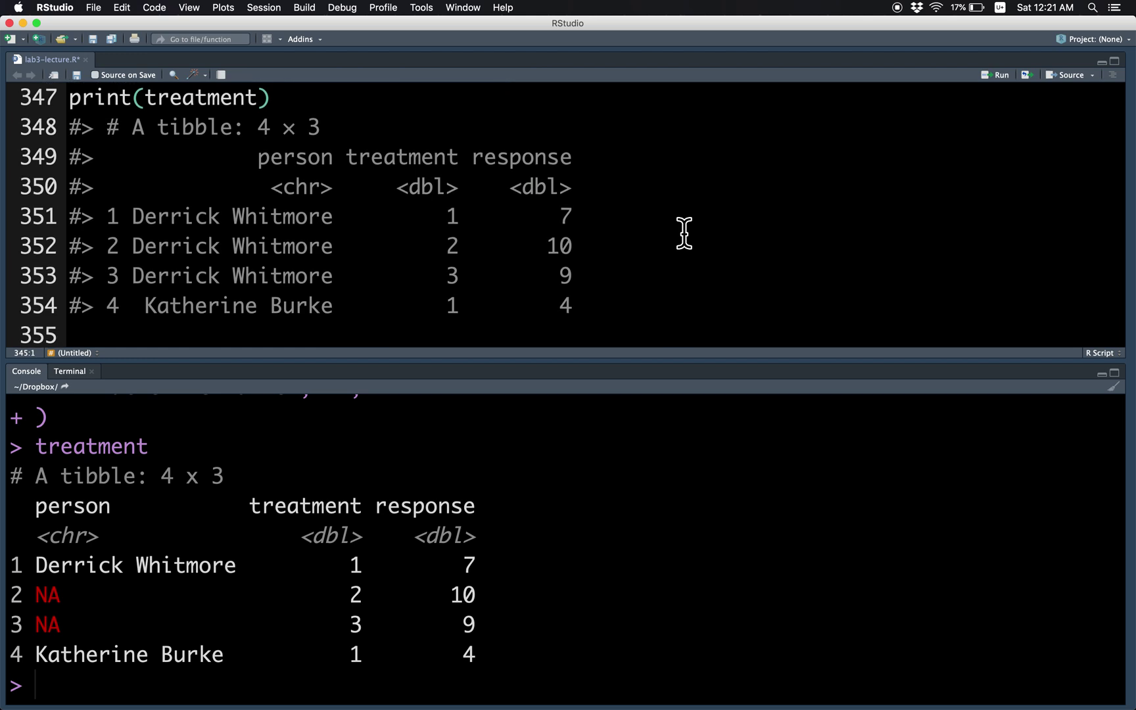
scroll(684, 234, "down", 1)
scroll(683, 234, "up", 2)
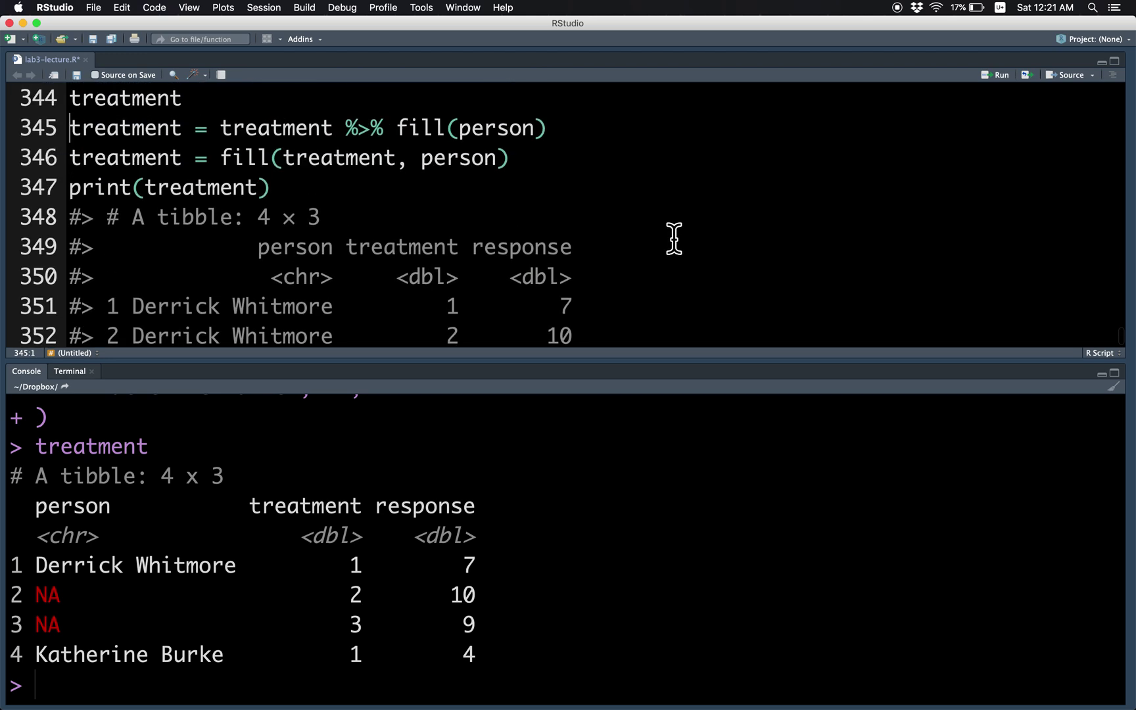
Step: Run both fill(person) lines and print treatment with Derrick Whitmore filled into rows two and three
key("ctrl+Return")
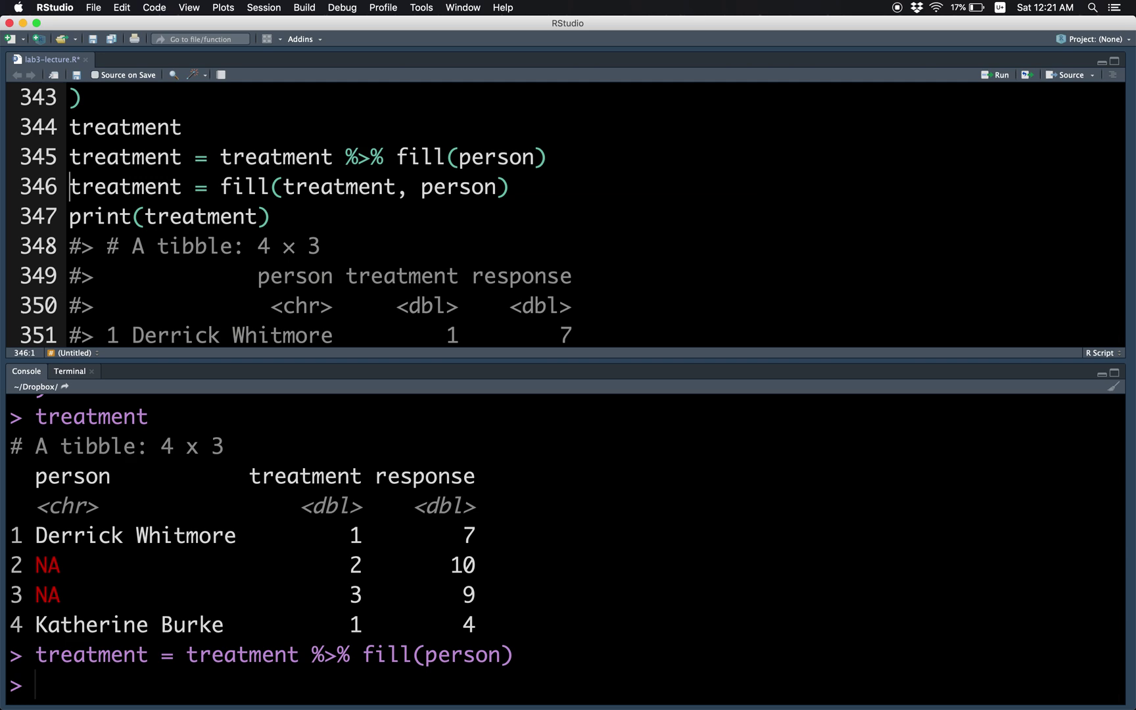
key("cmd+Return")
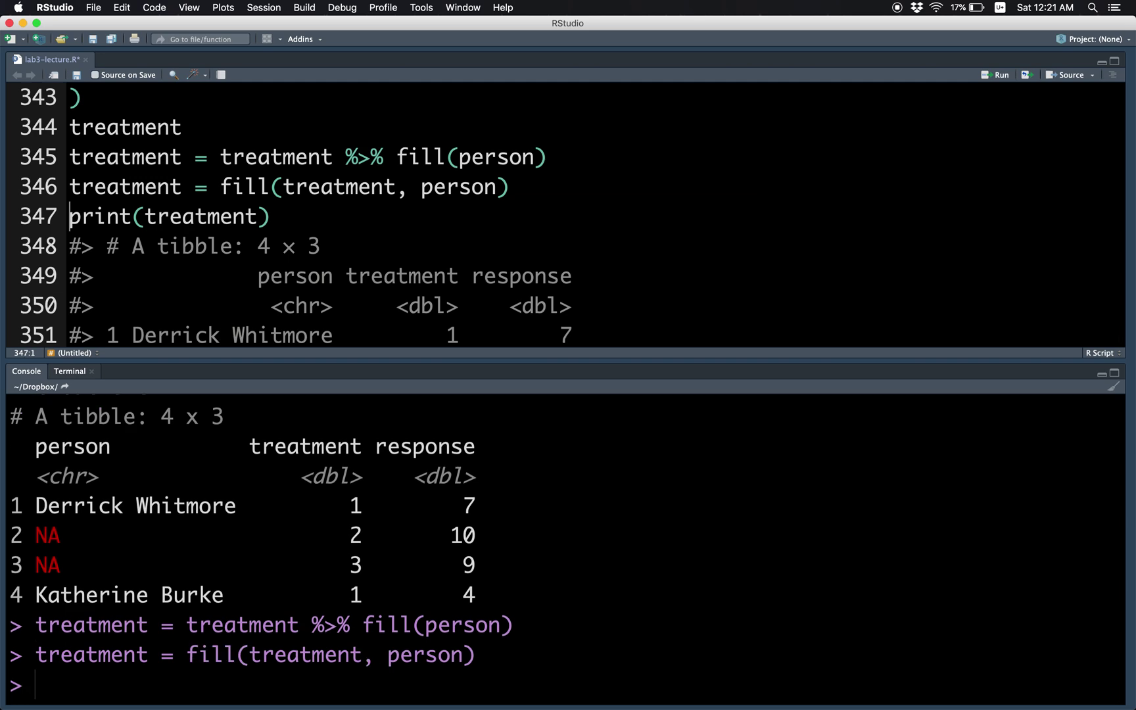
key("Up")
key("Up")
key("Down")
key("cmd+Return")
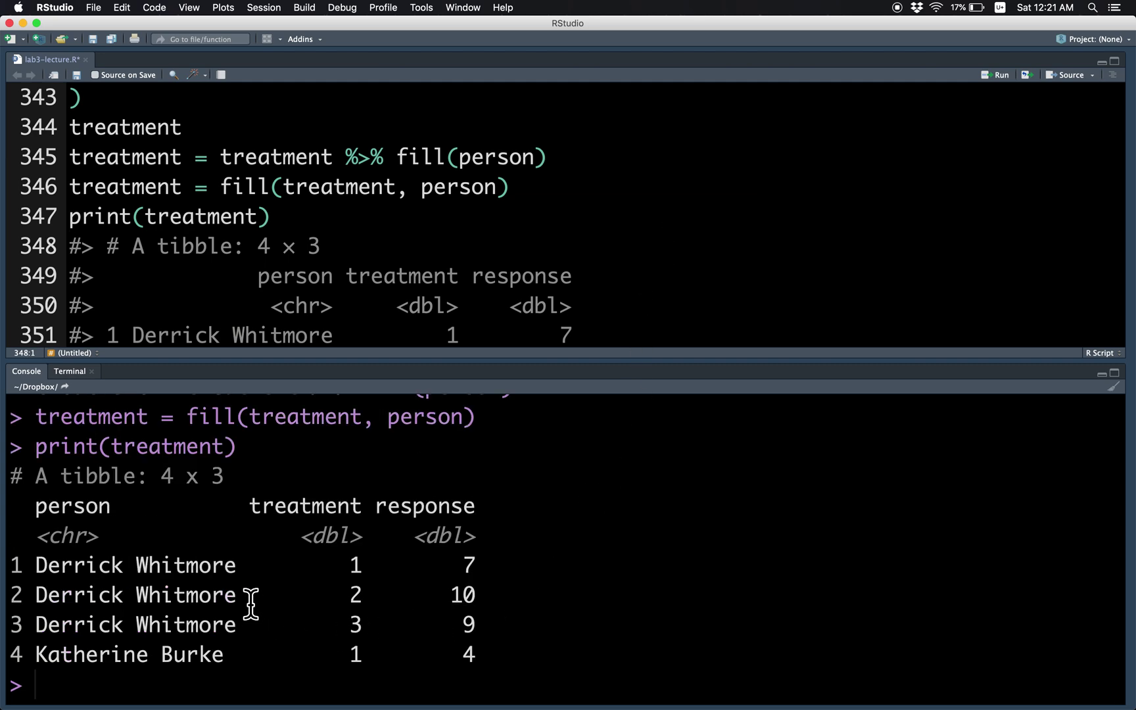